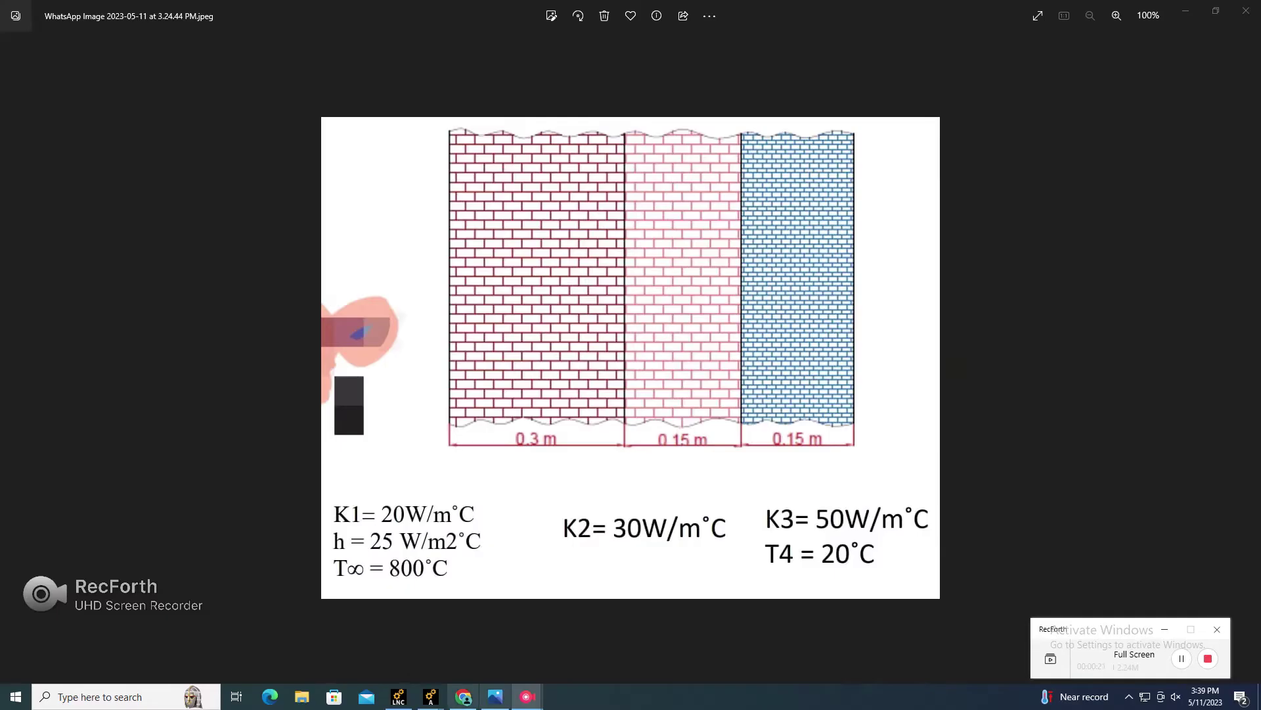
# Step: Switch to Ansys Mechanical APDL and filter the interface preferences to the Thermal discipline
pyautogui.moveTo(431, 695)
pyautogui.click(465, 634)
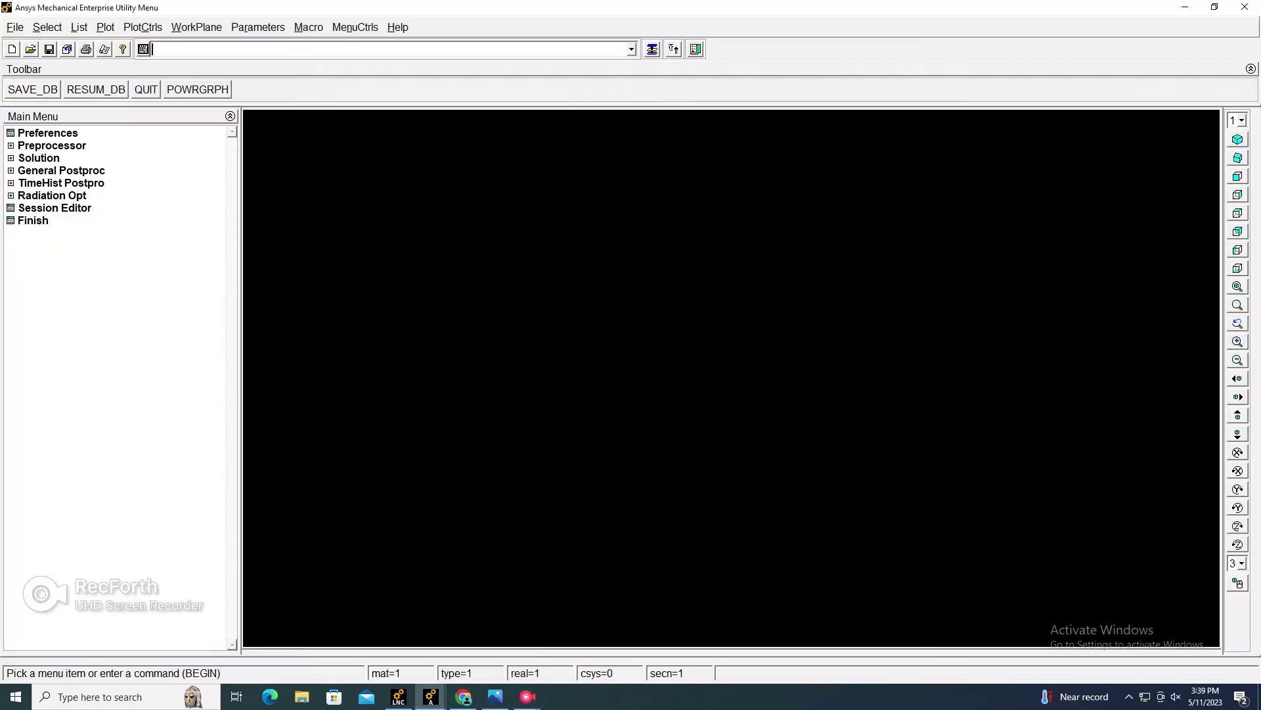
pyautogui.click(47, 133)
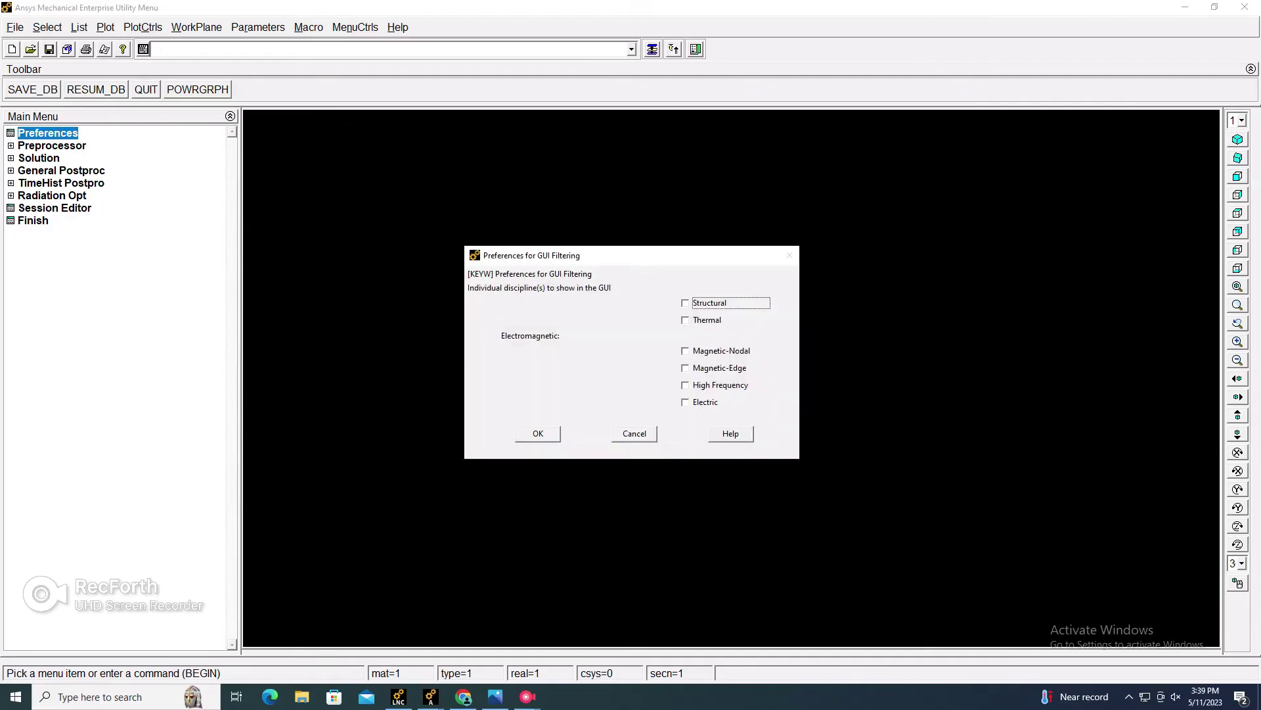
pyautogui.click(686, 320)
pyautogui.press('Return')
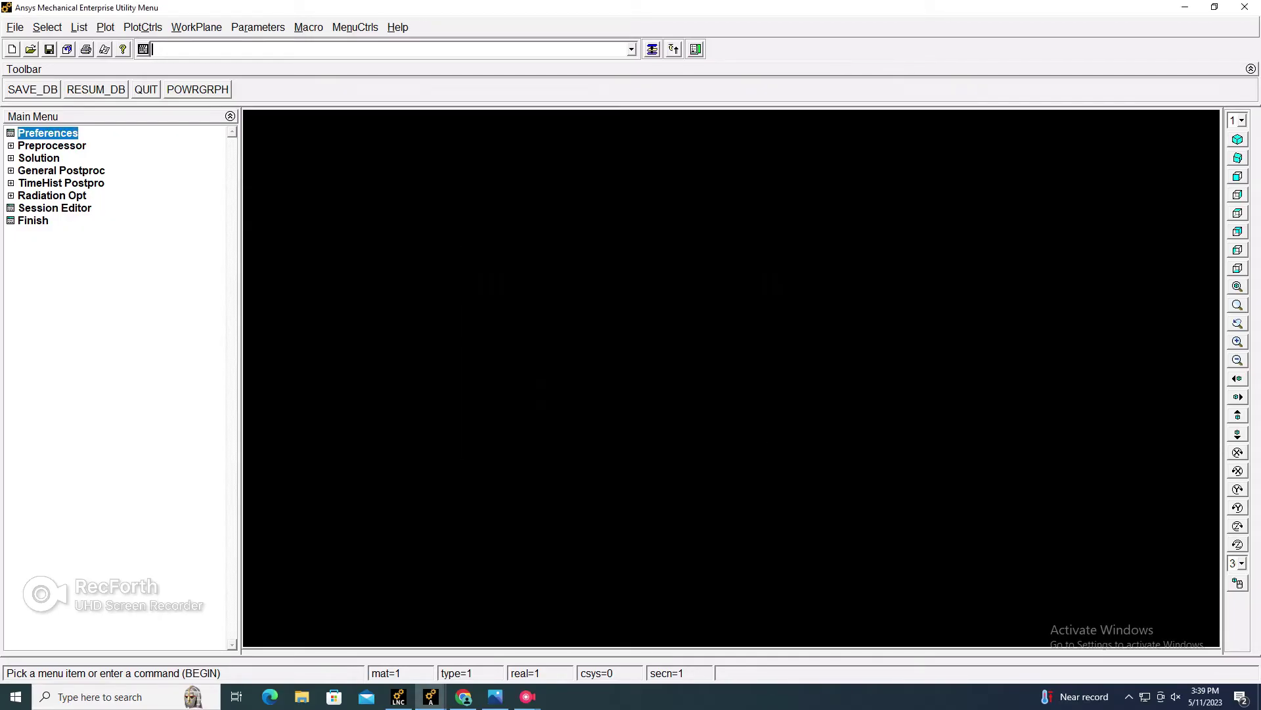
# Step: Add the thermal Solid element type Quad 4node 55 with reference number 1
pyautogui.click(51, 146)
pyautogui.click(64, 158)
pyautogui.click(80, 171)
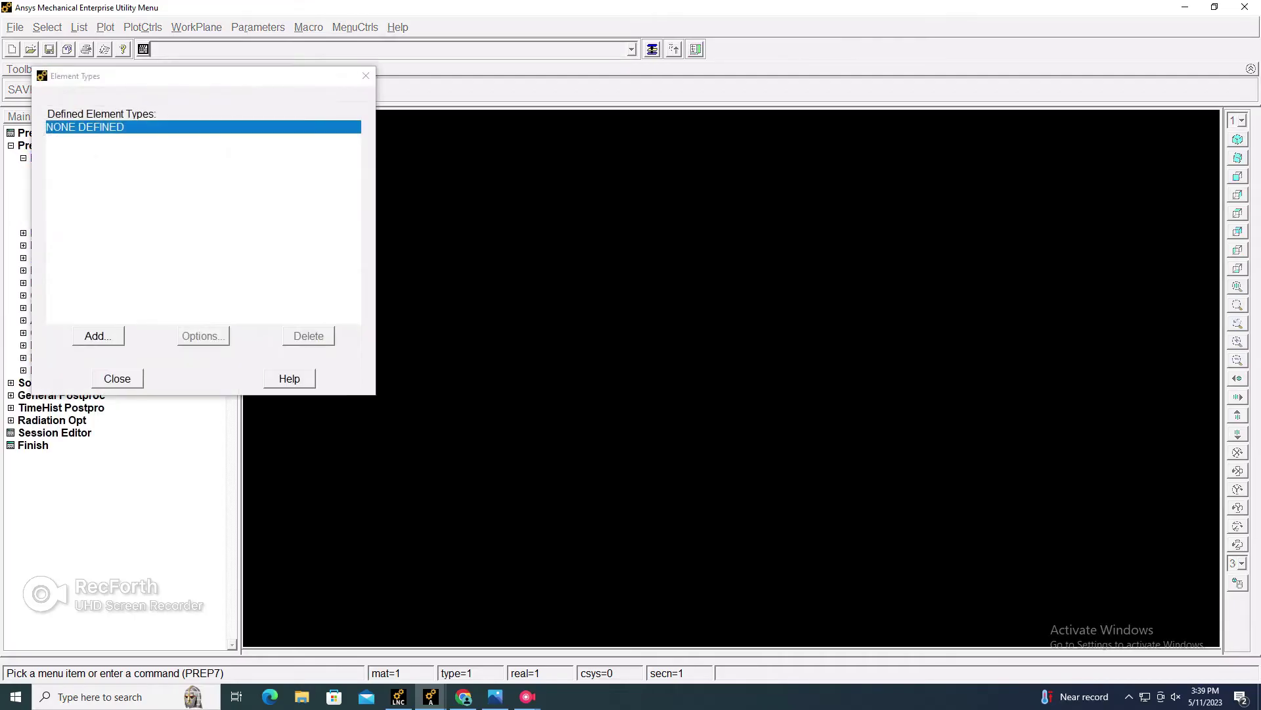
pyautogui.click(98, 336)
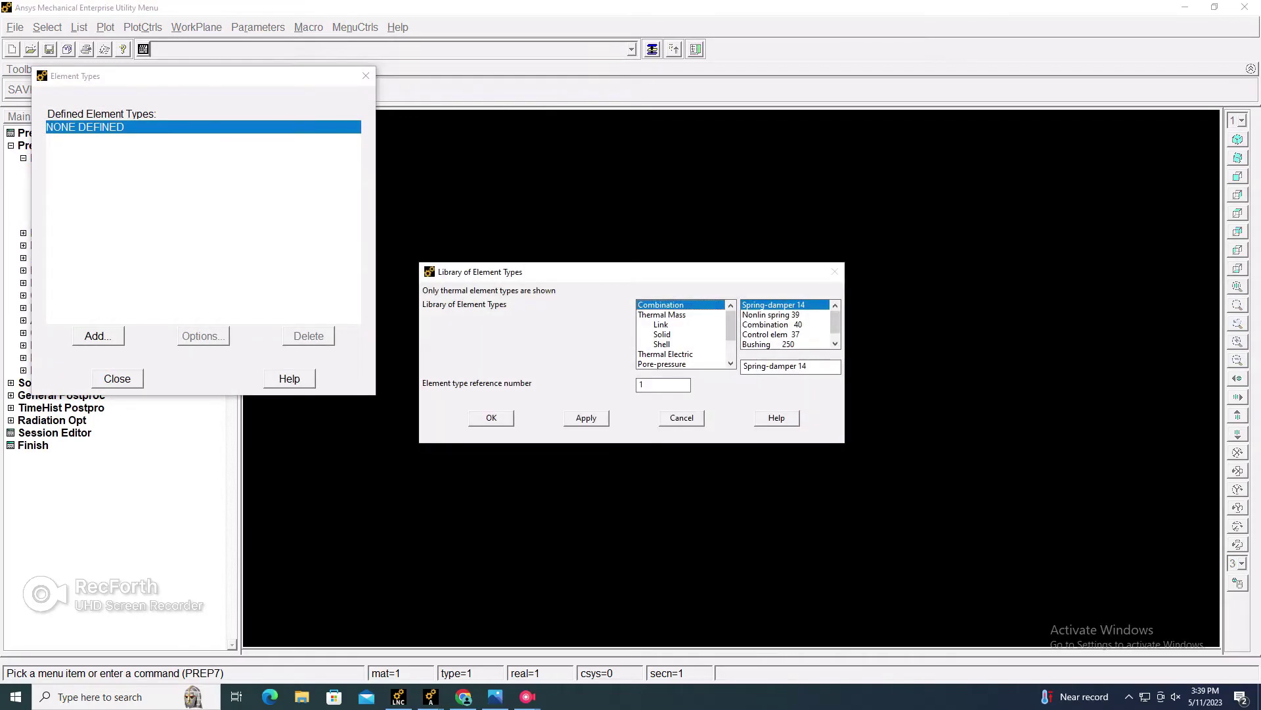
pyautogui.click(662, 335)
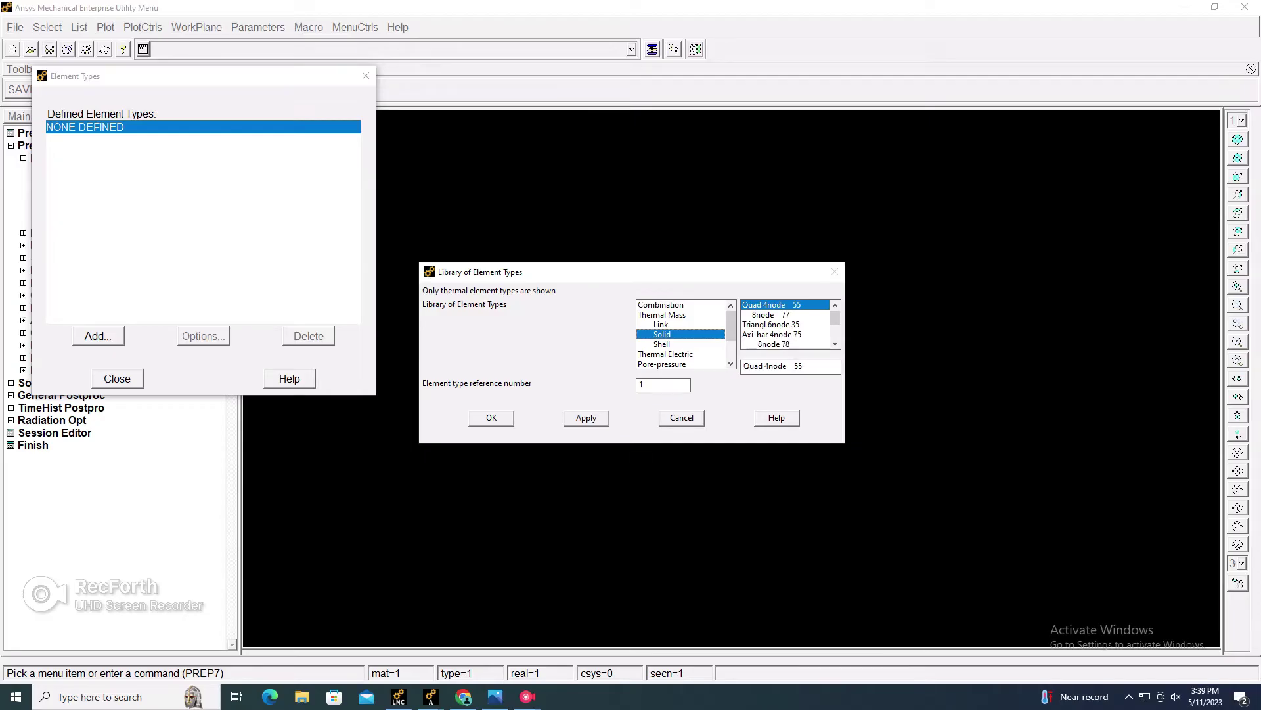
pyautogui.click(491, 418)
pyautogui.click(117, 378)
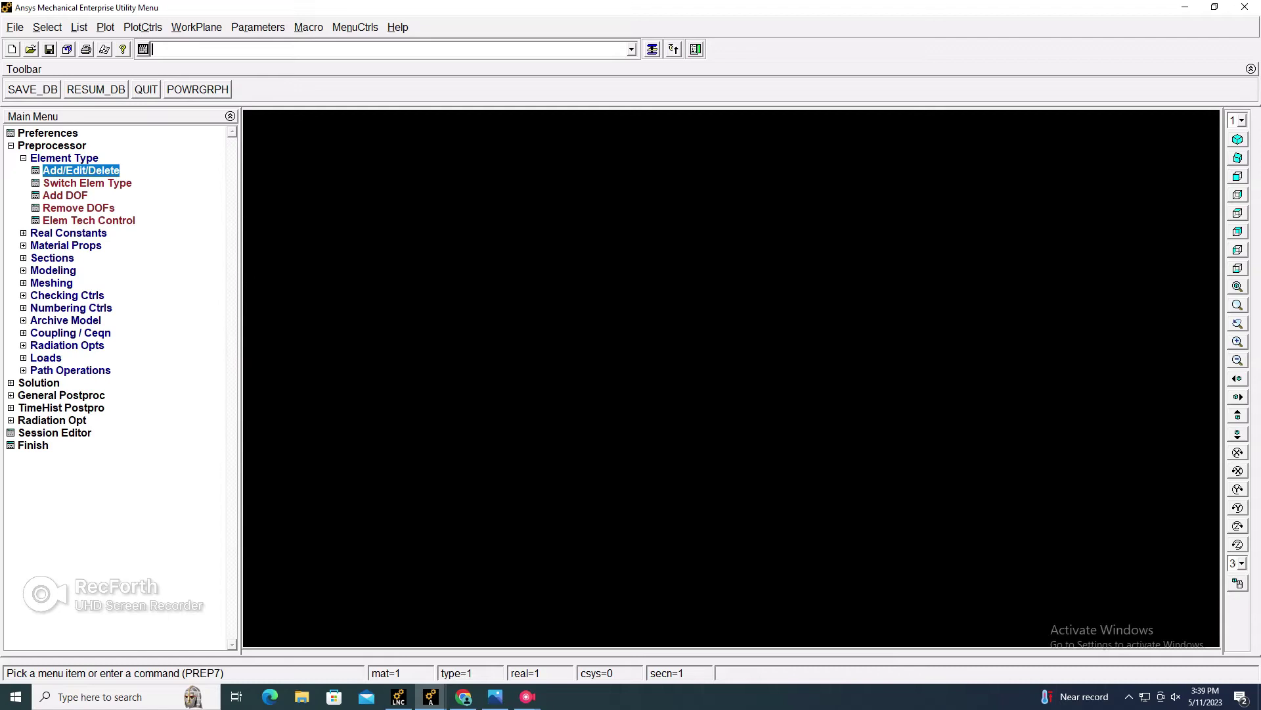
# Step: Define isotropic thermal conductivity KXX of 20 for material model 1
pyautogui.click(66, 246)
pyautogui.click(81, 233)
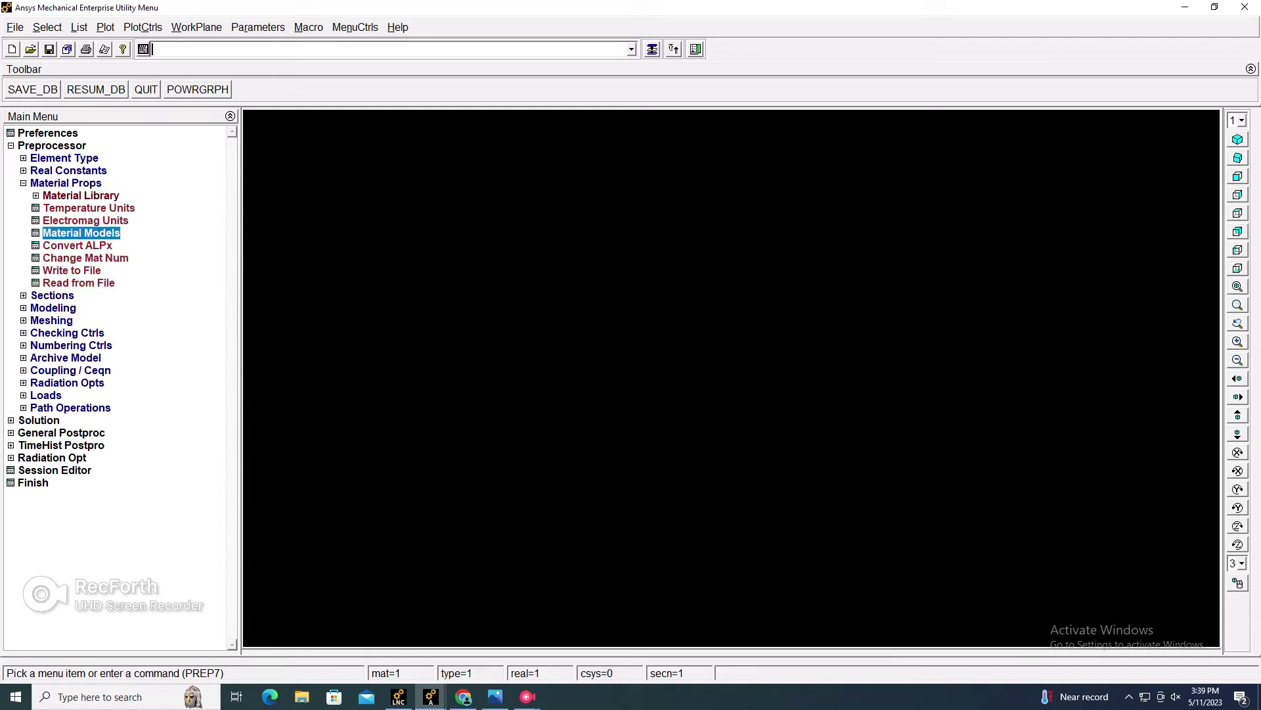
pyautogui.doubleClick(651, 327)
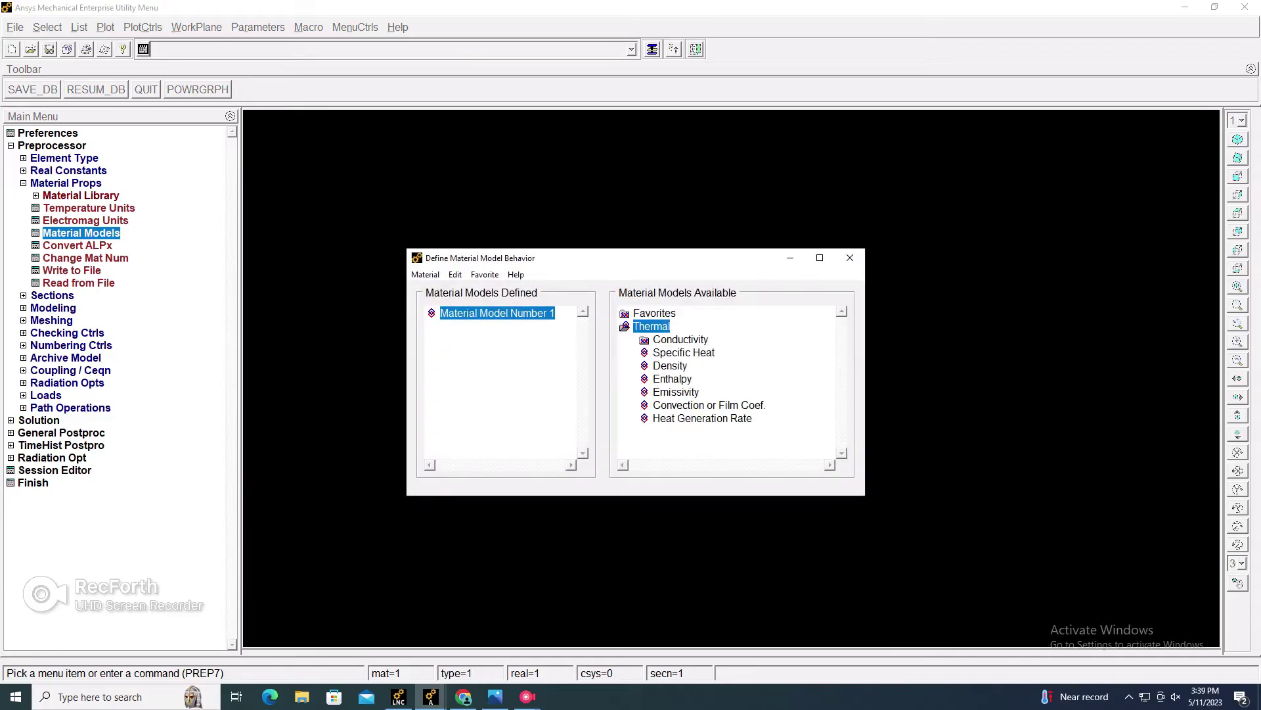
pyautogui.doubleClick(681, 339)
pyautogui.doubleClick(692, 352)
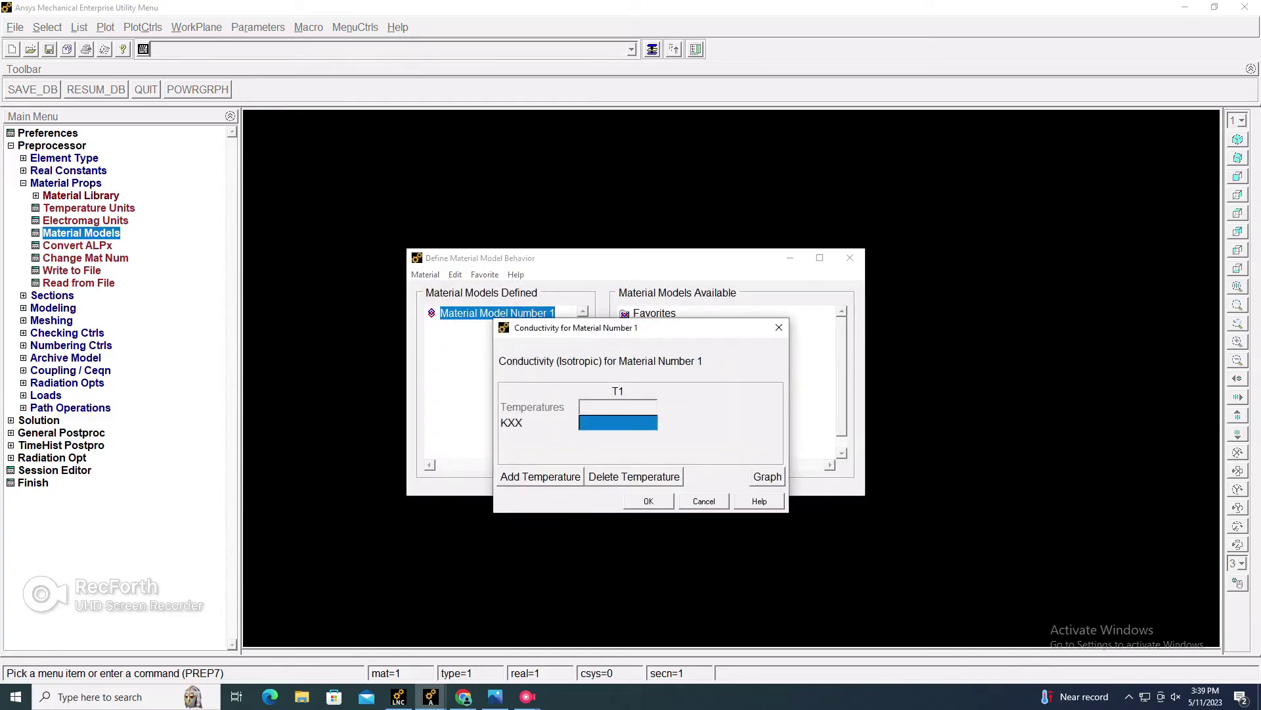
pyautogui.write('20')
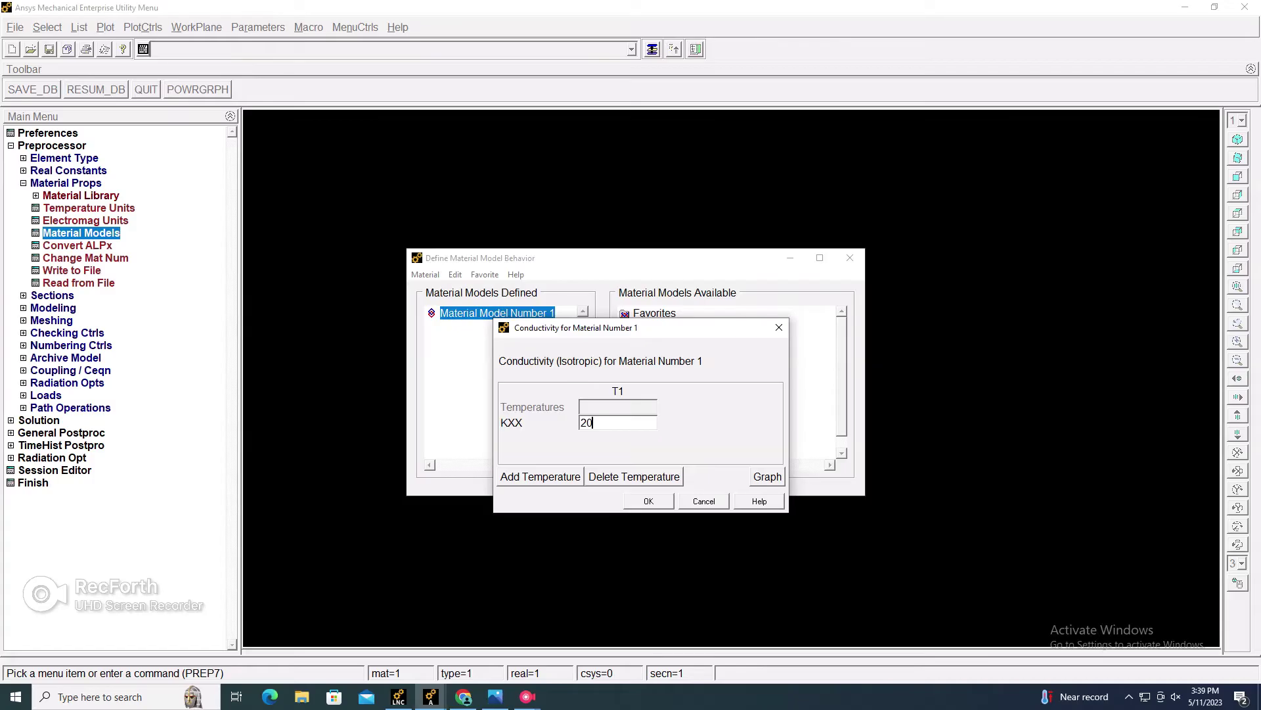
pyautogui.press('Return')
# Step: Create material model 2 and set its isotropic thermal conductivity KXX to 30, checking the value in the wall diagram image
pyautogui.click(425, 274)
pyautogui.click(436, 285)
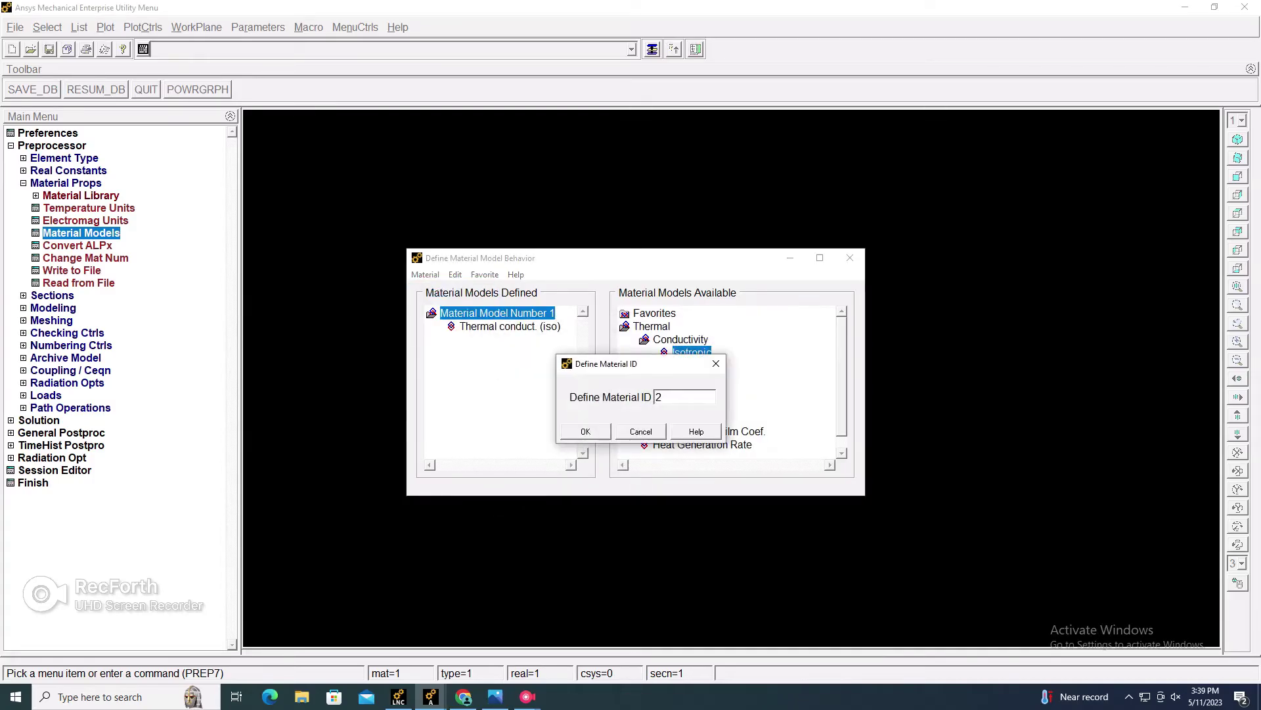
pyautogui.press('Return')
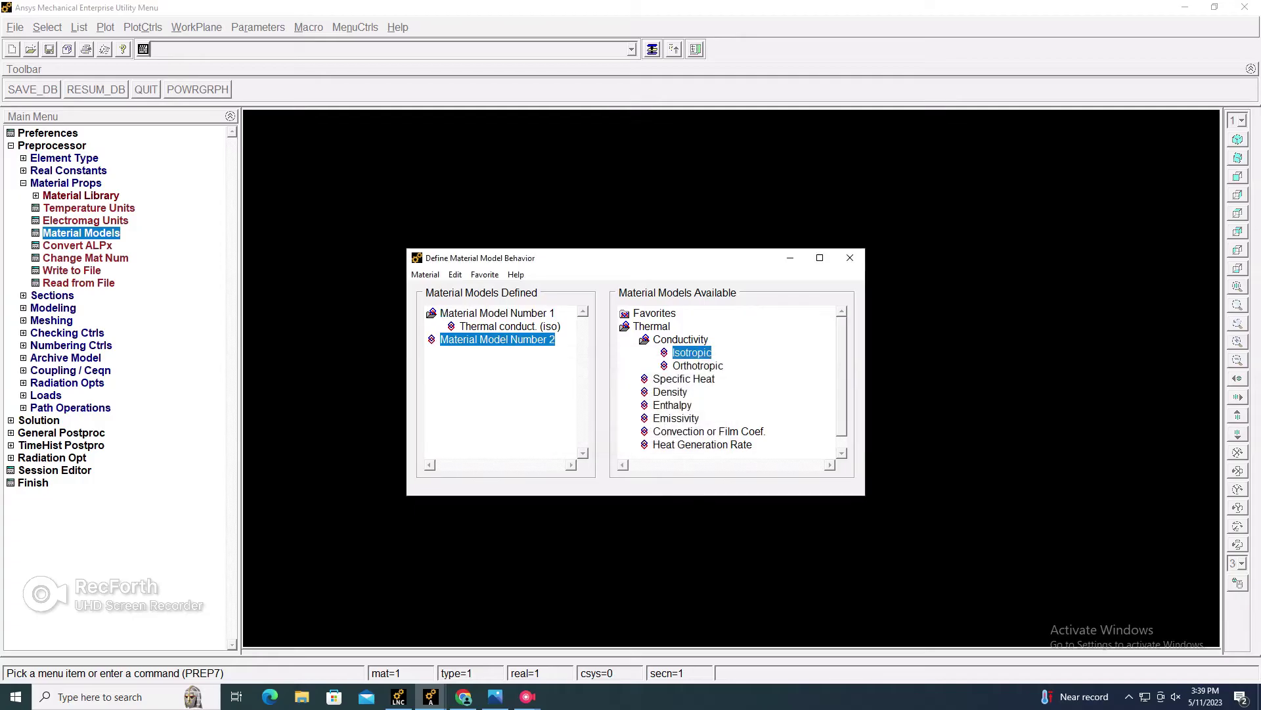
pyautogui.doubleClick(692, 353)
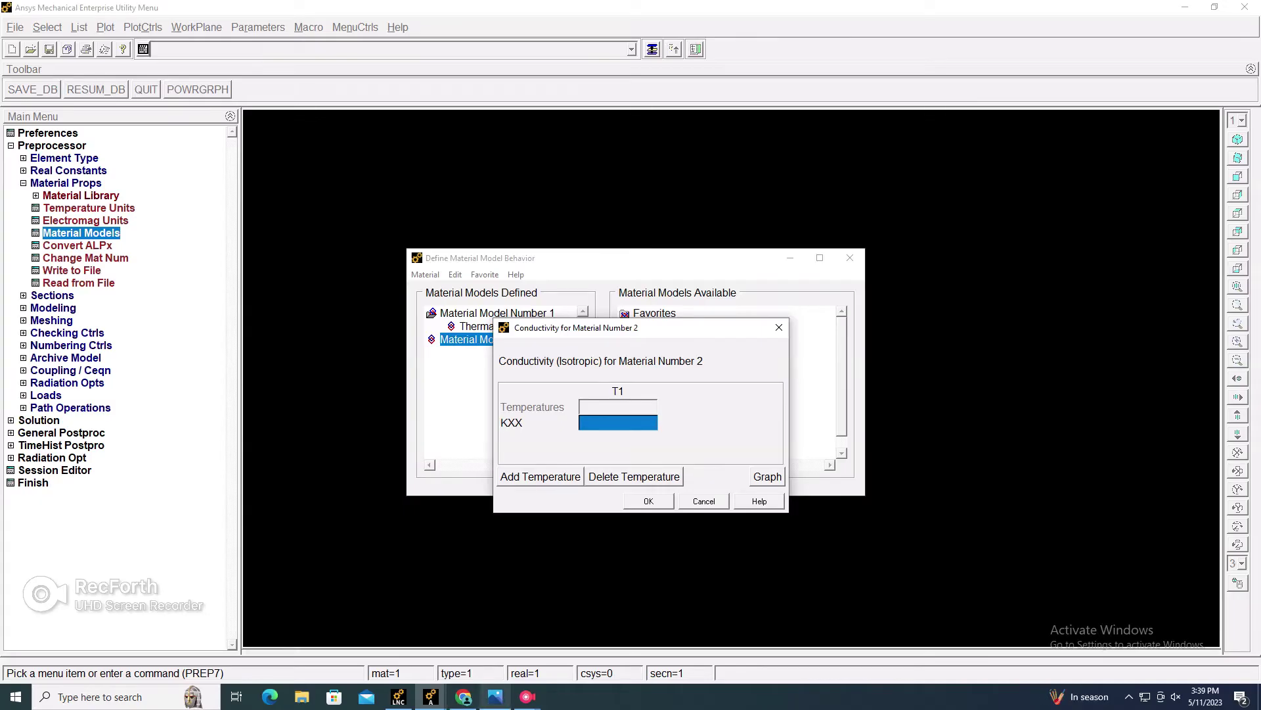
pyautogui.click(496, 696)
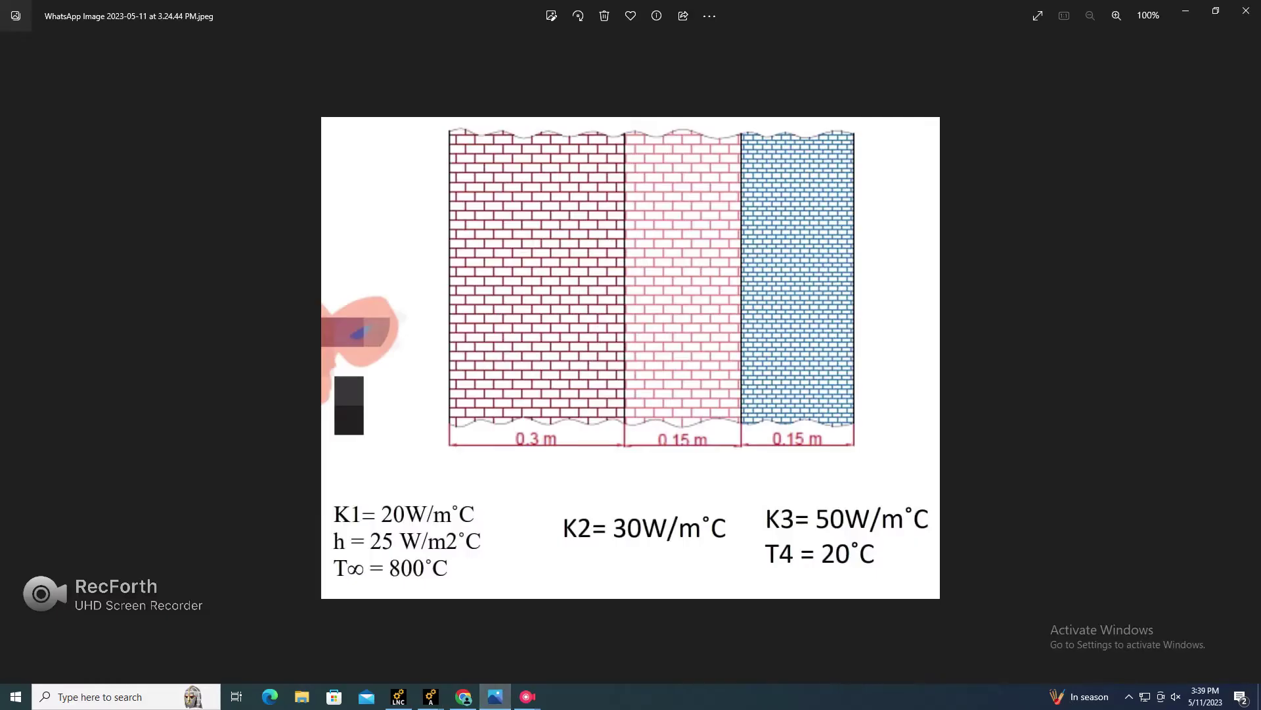
pyautogui.click(496, 696)
pyautogui.write('30')
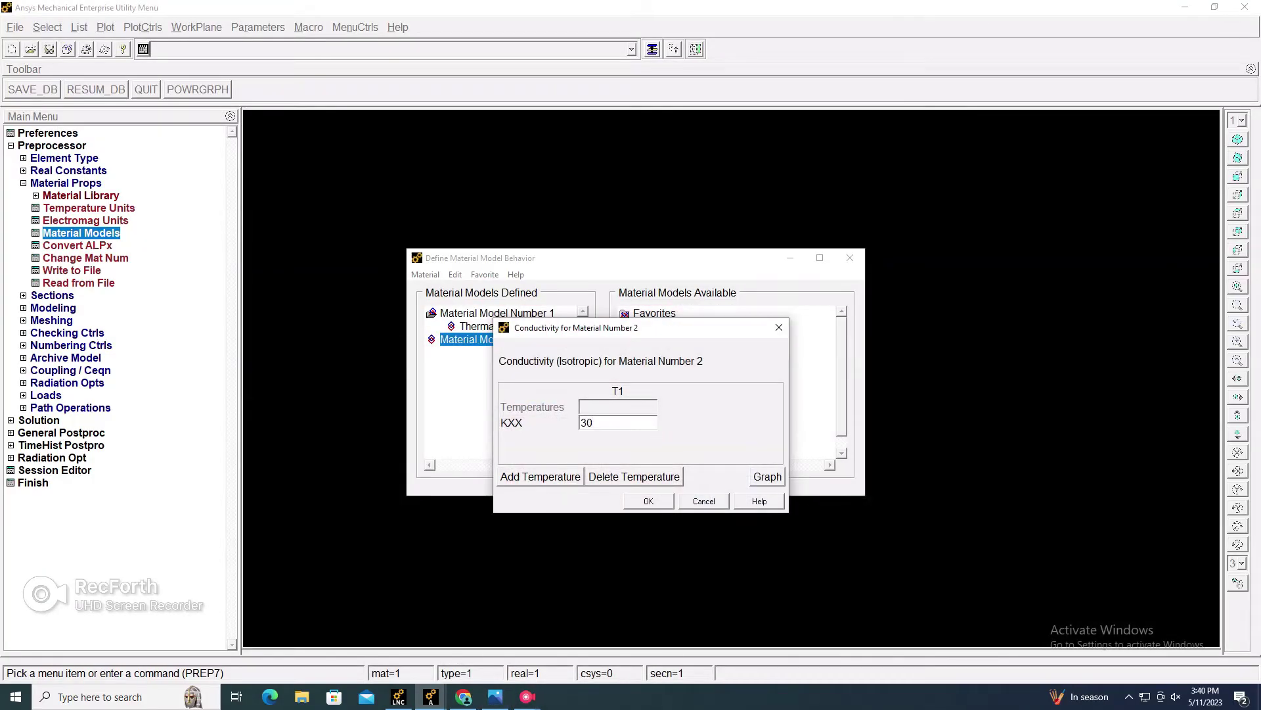
pyautogui.click(649, 501)
# Step: Create material model 3 with isotropic thermal conductivity KXX of 50, and close the material definitions
pyautogui.click(426, 275)
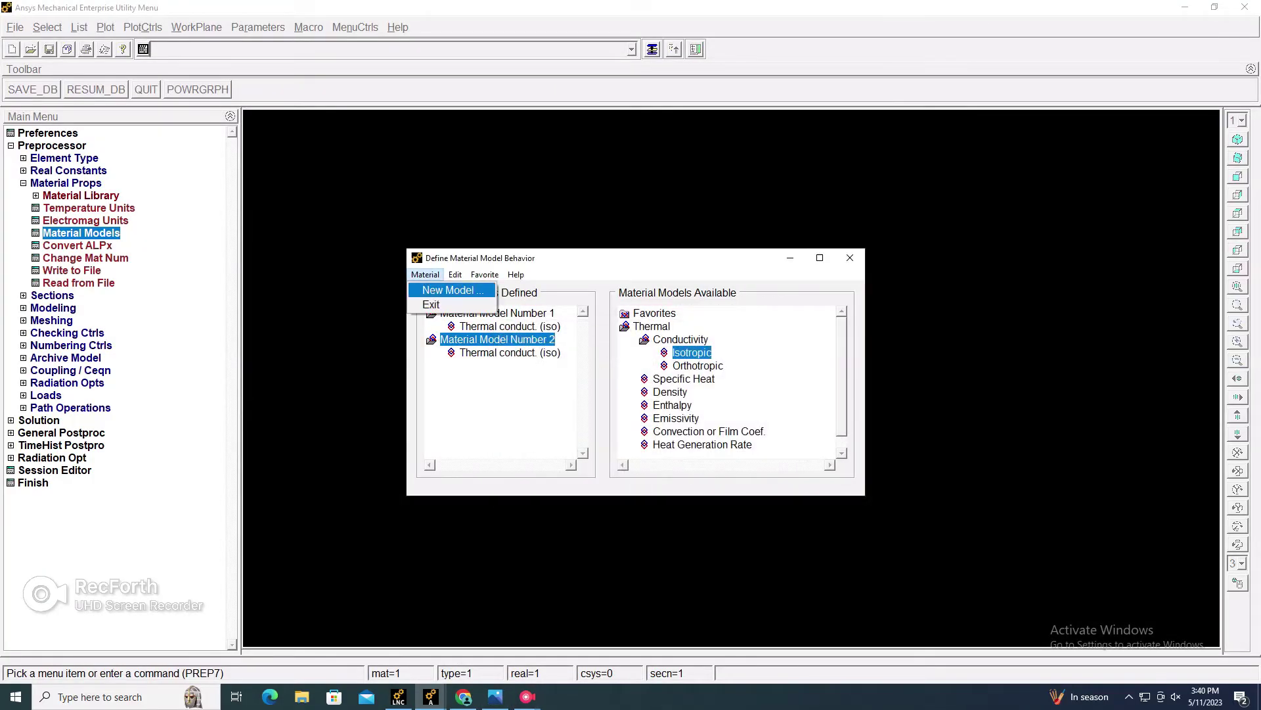
pyautogui.press('Return')
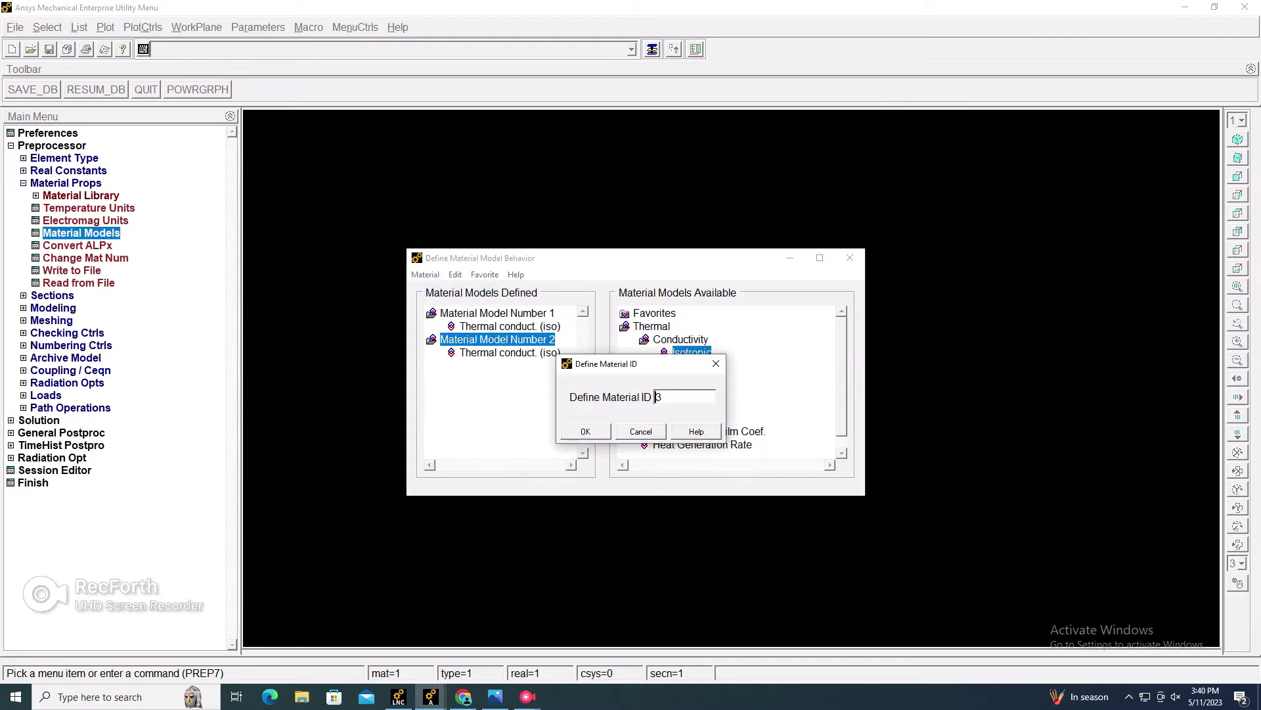
pyautogui.press('Return')
pyautogui.press('Return')
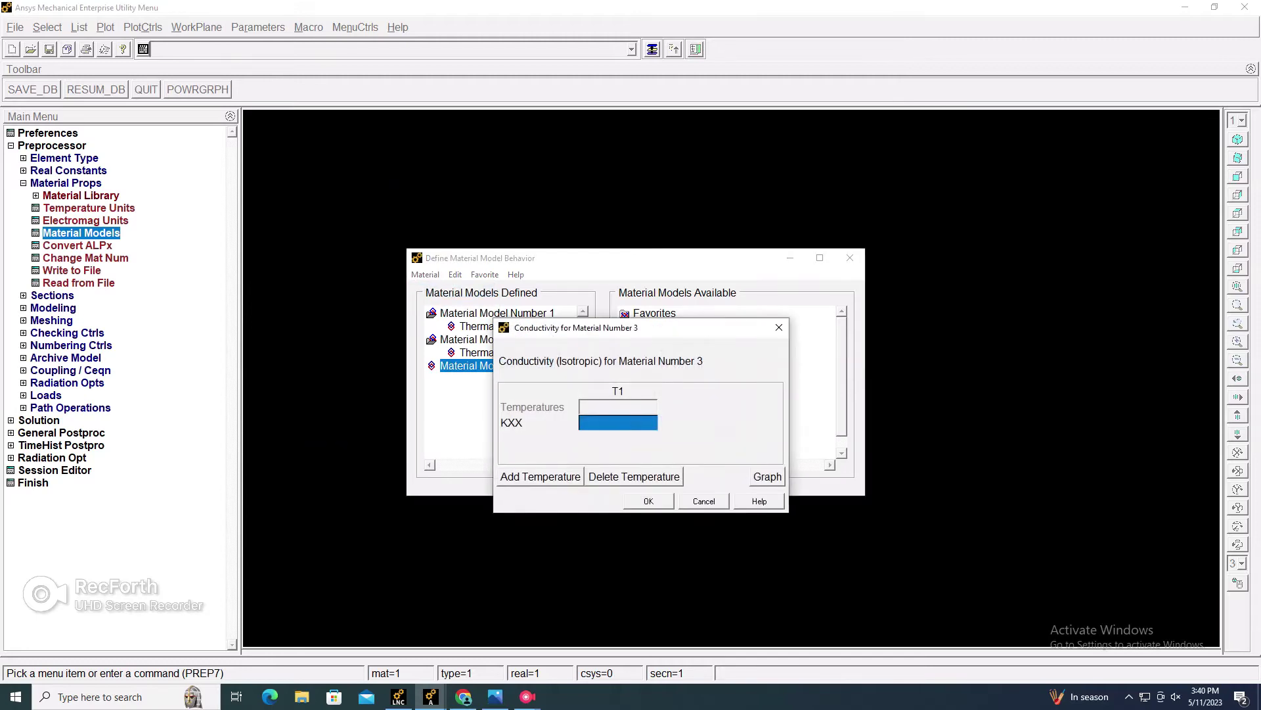
pyautogui.write('50')
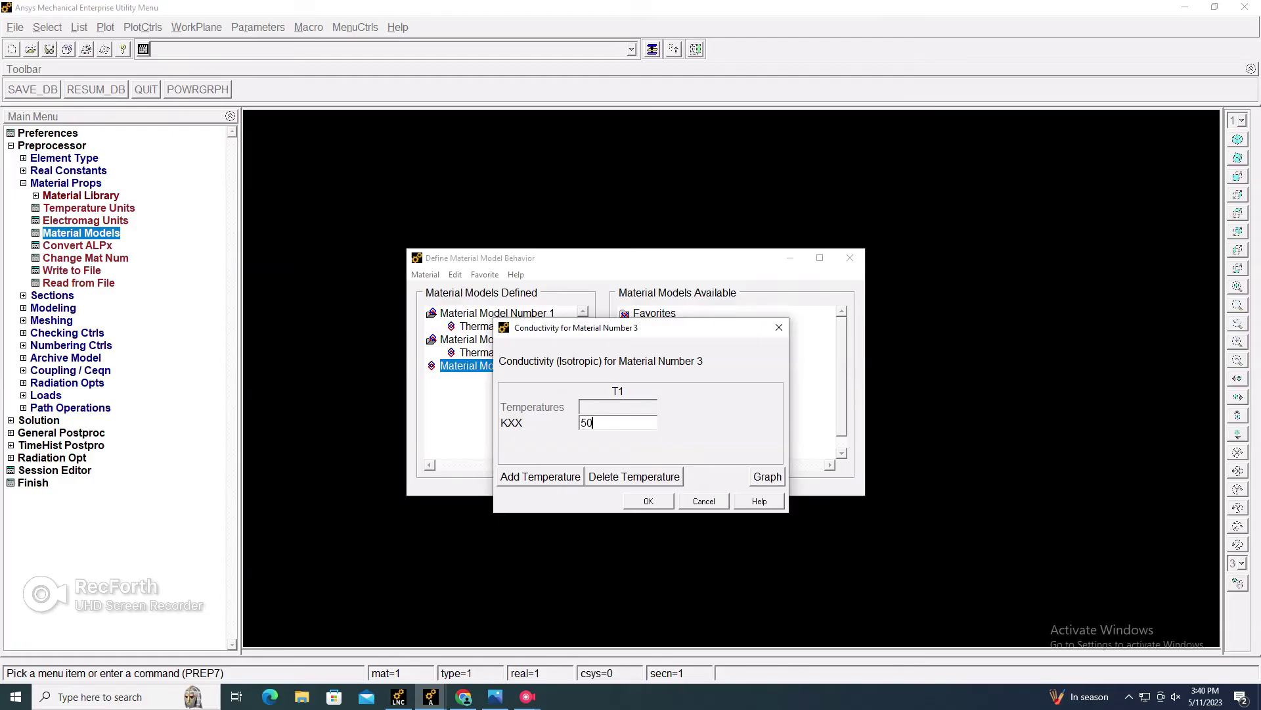
pyautogui.press('Return')
pyautogui.click(425, 275)
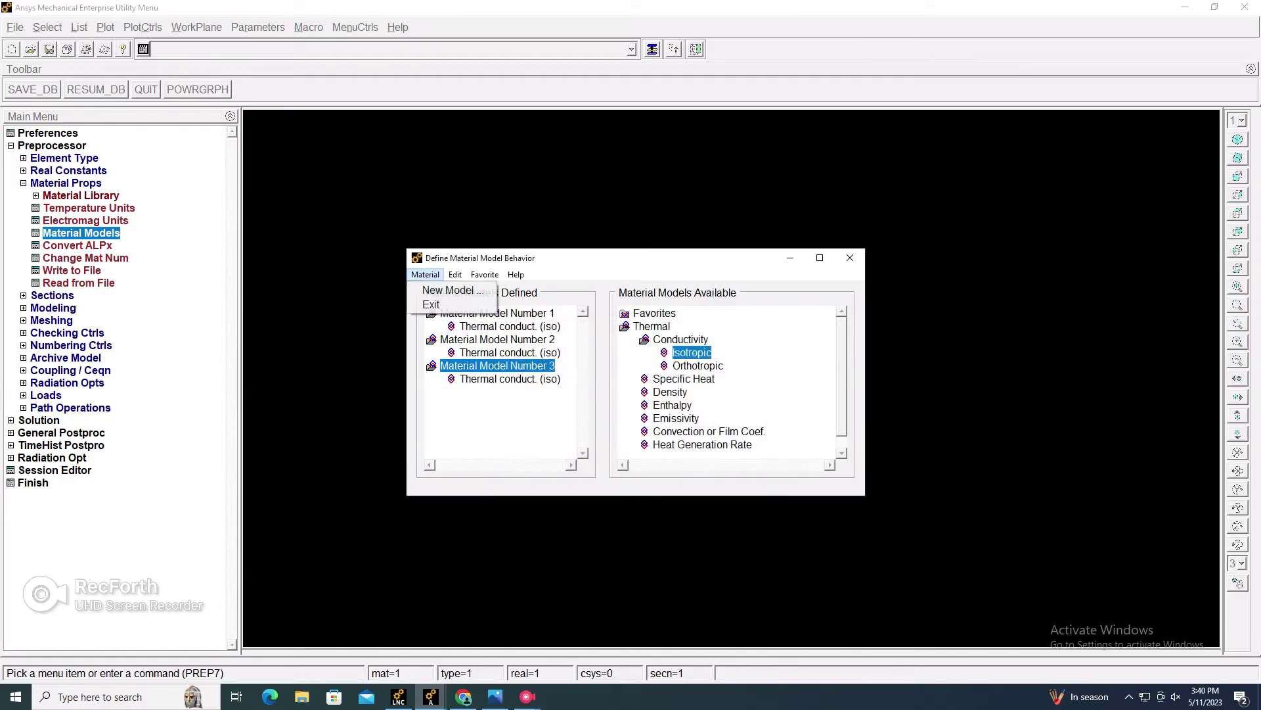
pyautogui.click(431, 304)
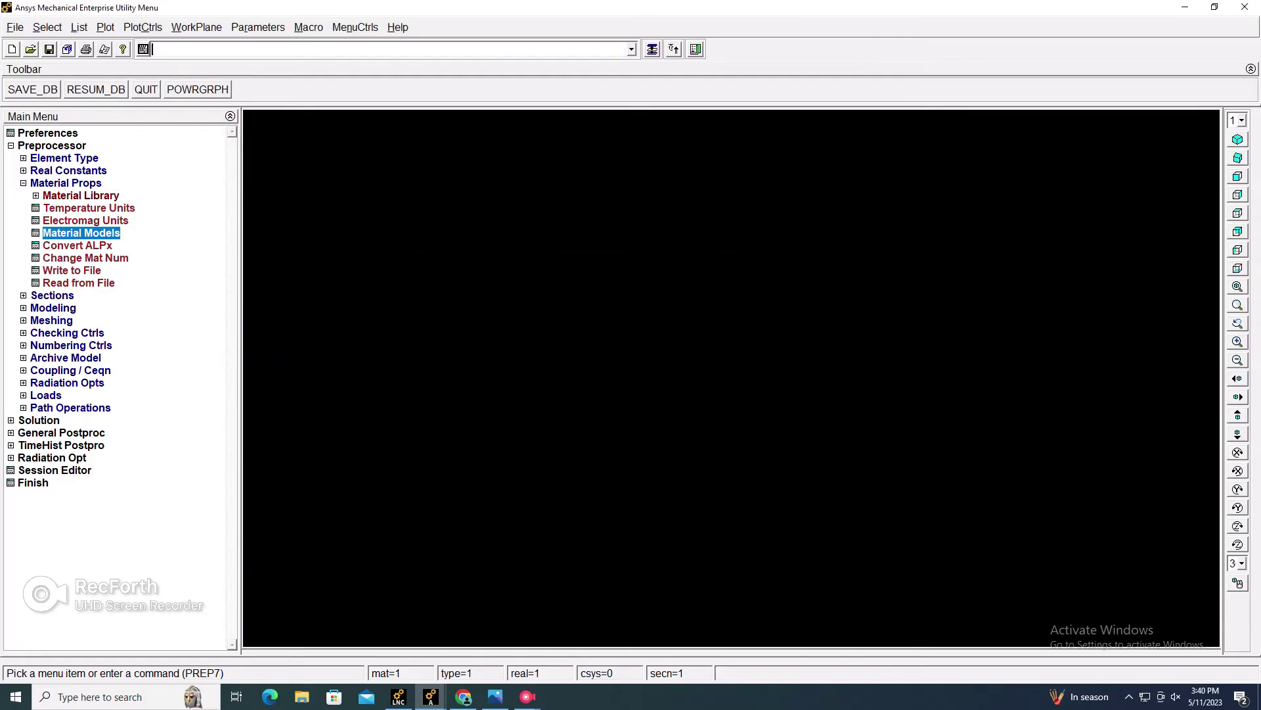
# Step: Create the first wall layer as a rectangle by dimensions, with X from 0 to 0.3 and Y from 0 to 1
pyautogui.click(23, 183)
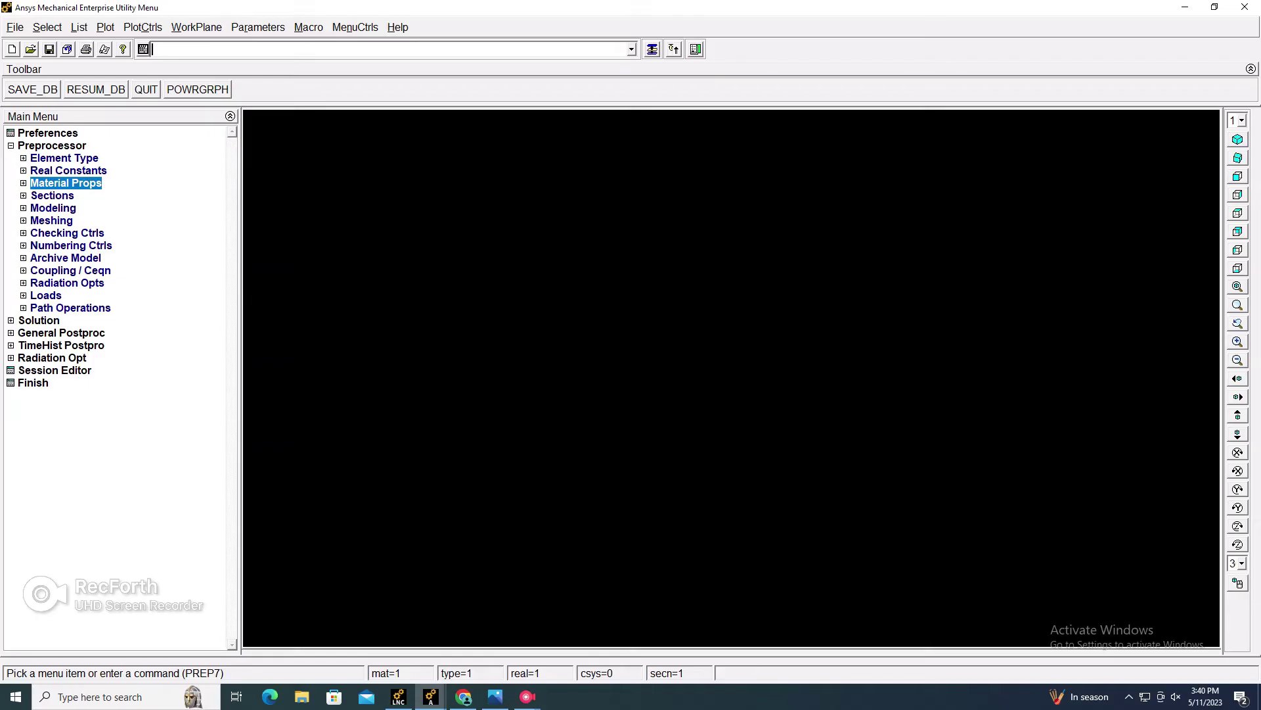
pyautogui.click(53, 208)
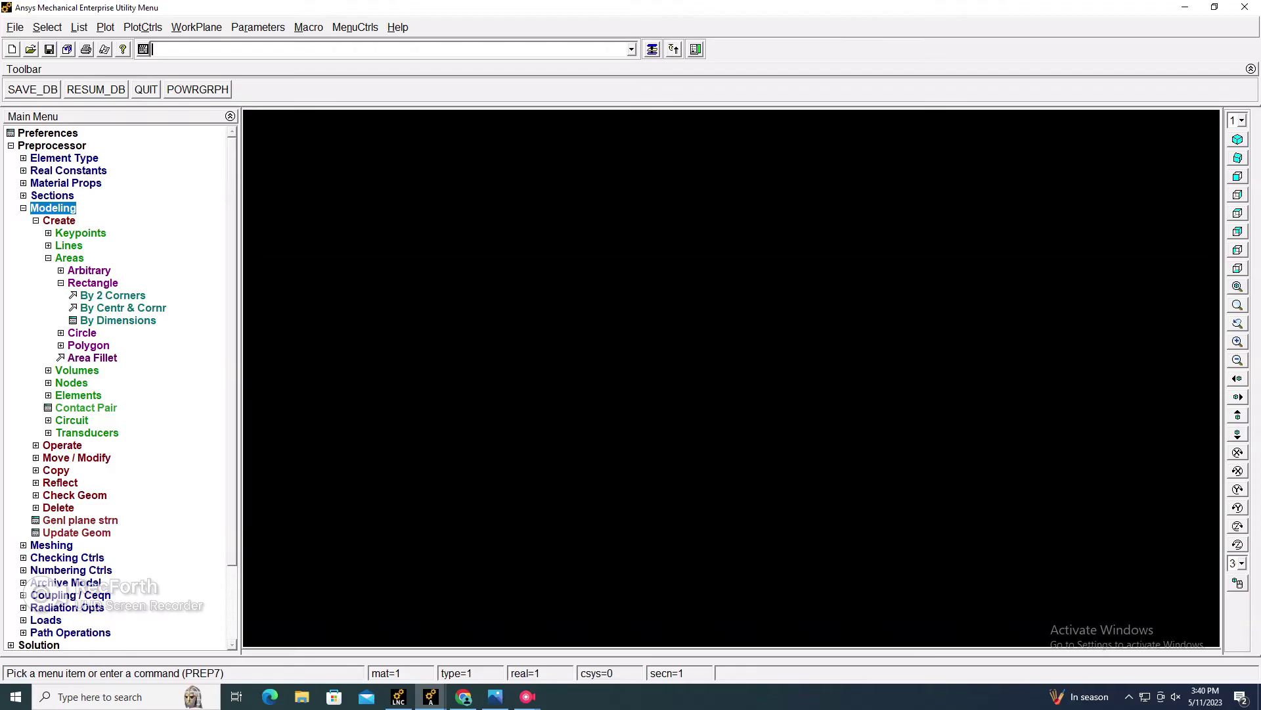
pyautogui.click(119, 320)
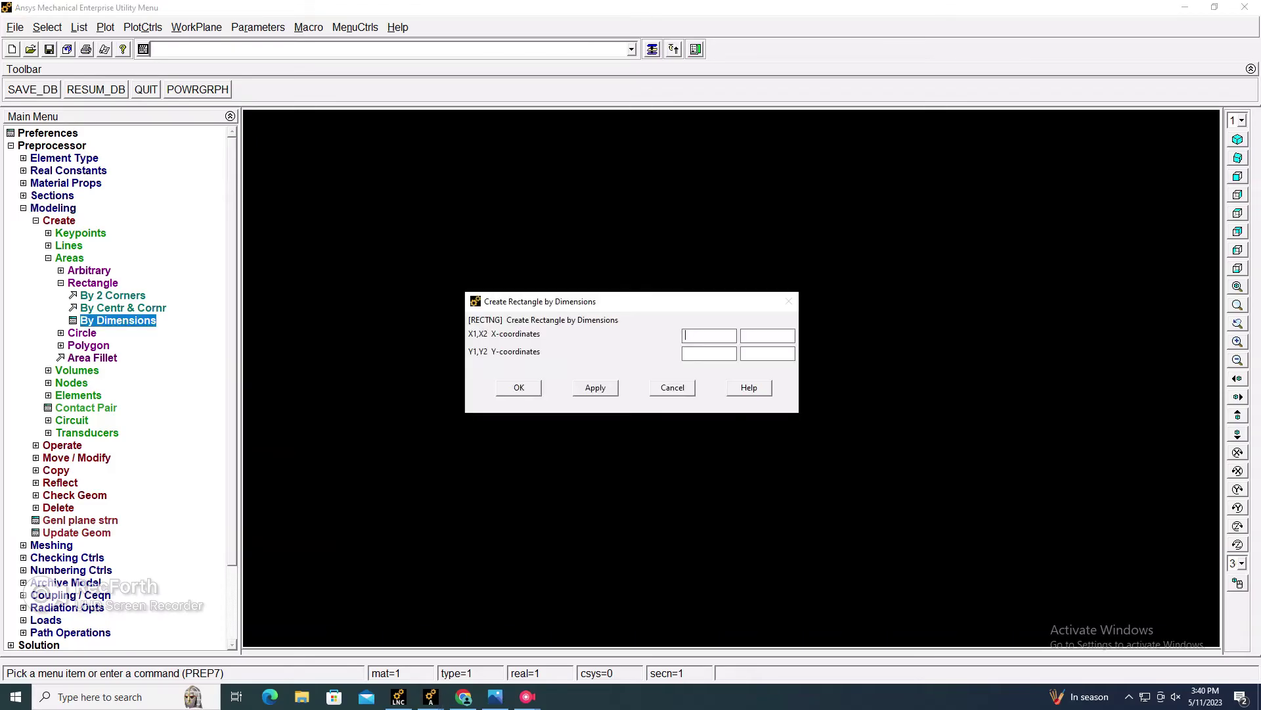
pyautogui.write('0')
pyautogui.write('0.3')
pyautogui.click(495, 696)
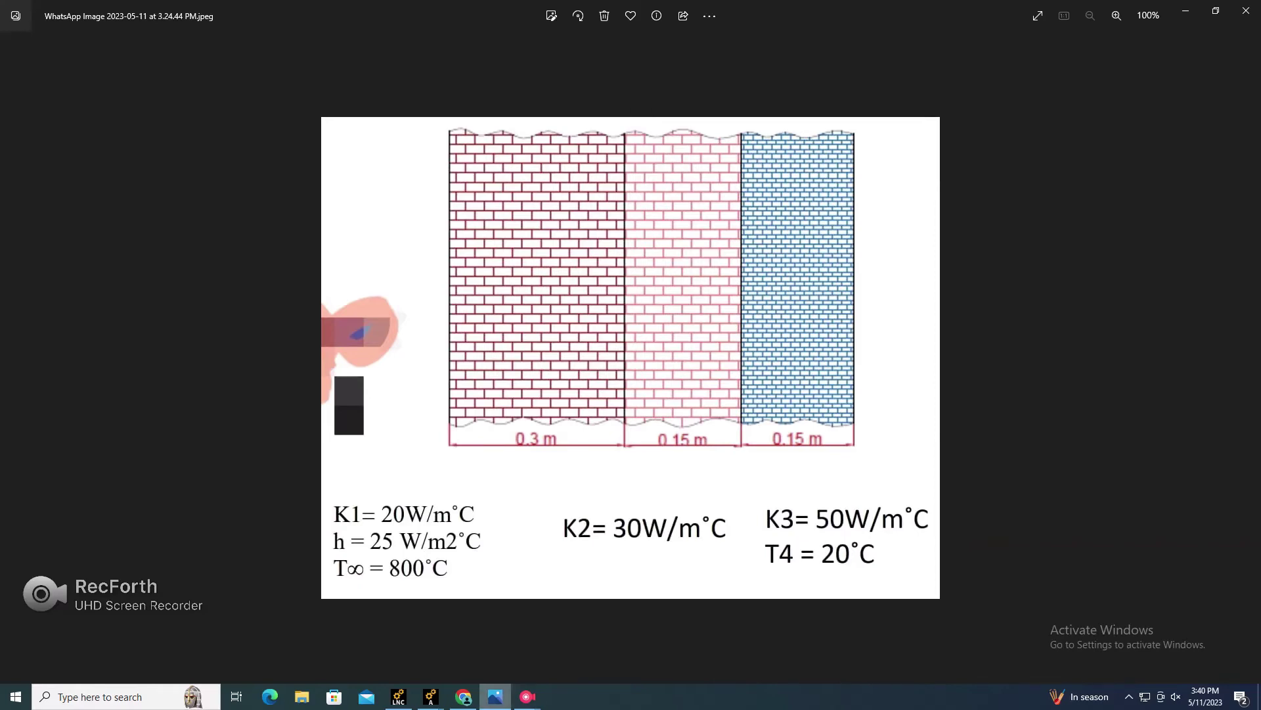
pyautogui.moveTo(430, 697)
pyautogui.click(465, 640)
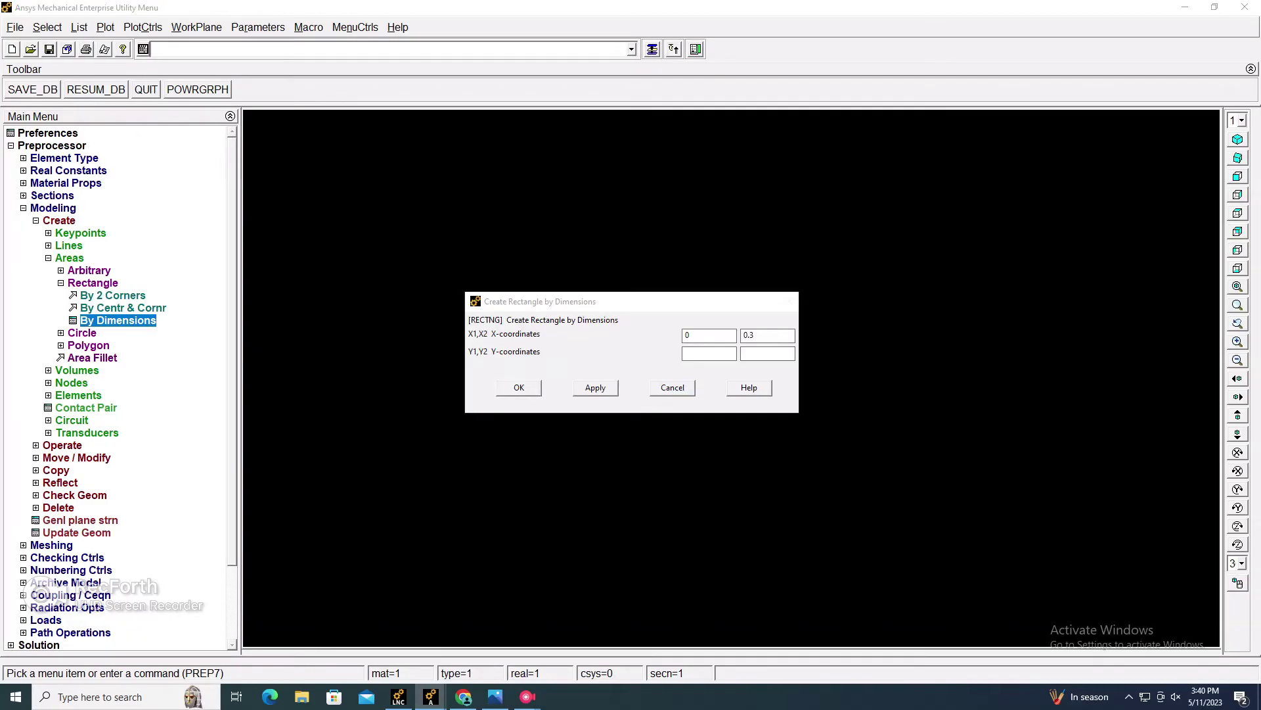
pyautogui.click(709, 353)
pyautogui.write('0')
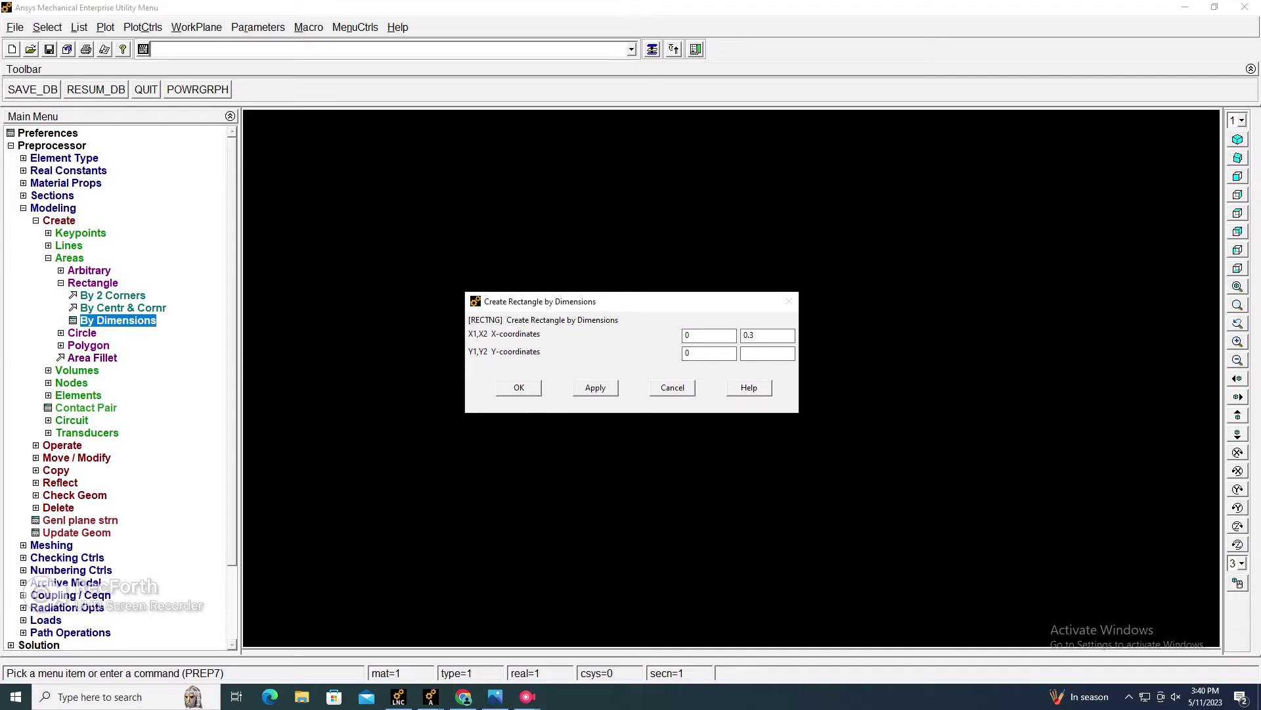
pyautogui.write('1')
pyautogui.click(596, 388)
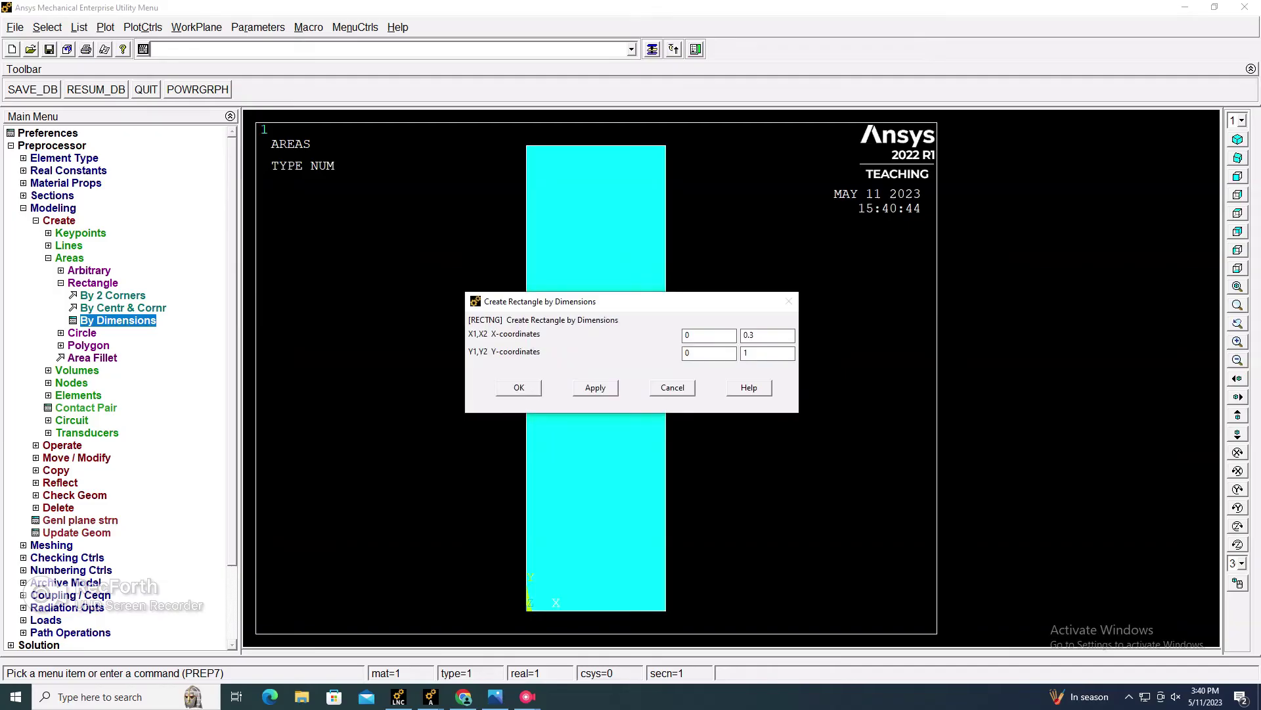
# Step: Create the second wall layer rectangle with X from 0.3 to 0.45, keeping Y from 0 to 1
pyautogui.write('0.3')
pyautogui.press('Tab')
pyautogui.write('0.45')
pyautogui.click(595, 388)
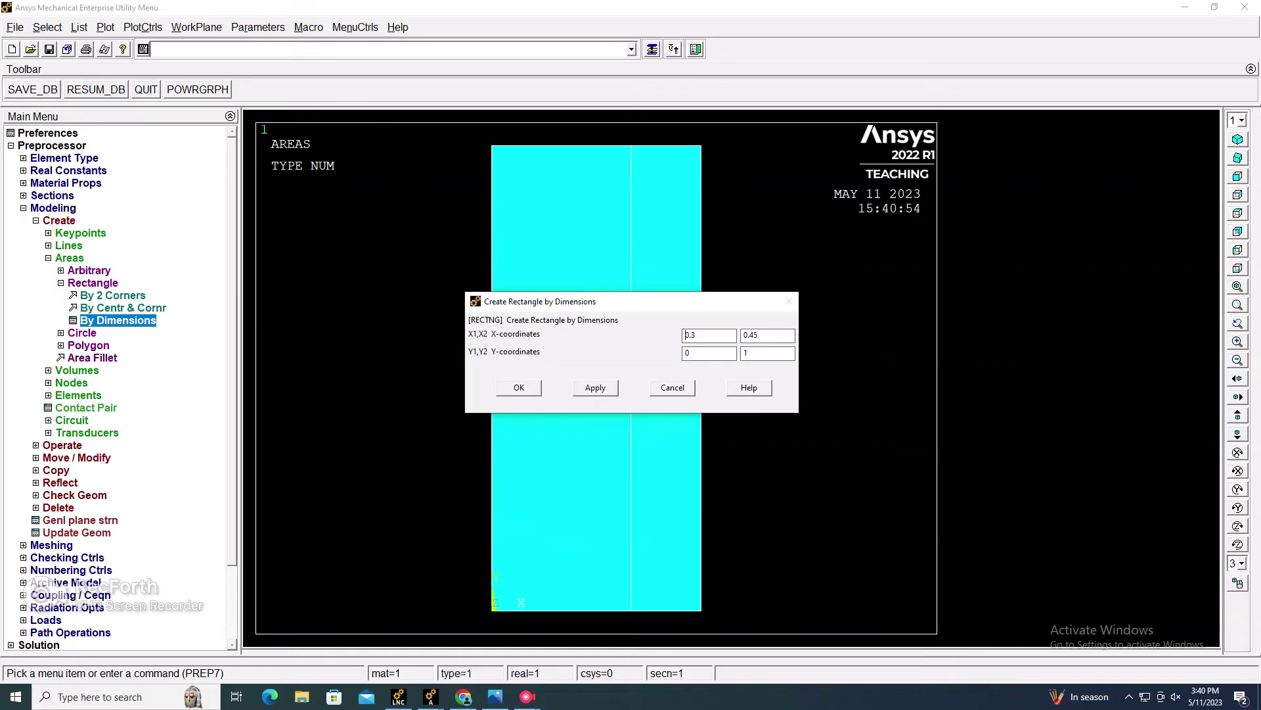
# Step: Create the third wall layer rectangle with X from 0.45 to 0.6 and Y from 0 to 1, and finish rectangle creation
pyautogui.doubleClick(690, 335)
pyautogui.write('0.45')
pyautogui.press('Tab')
pyautogui.write('0.6')
pyautogui.press('Return')
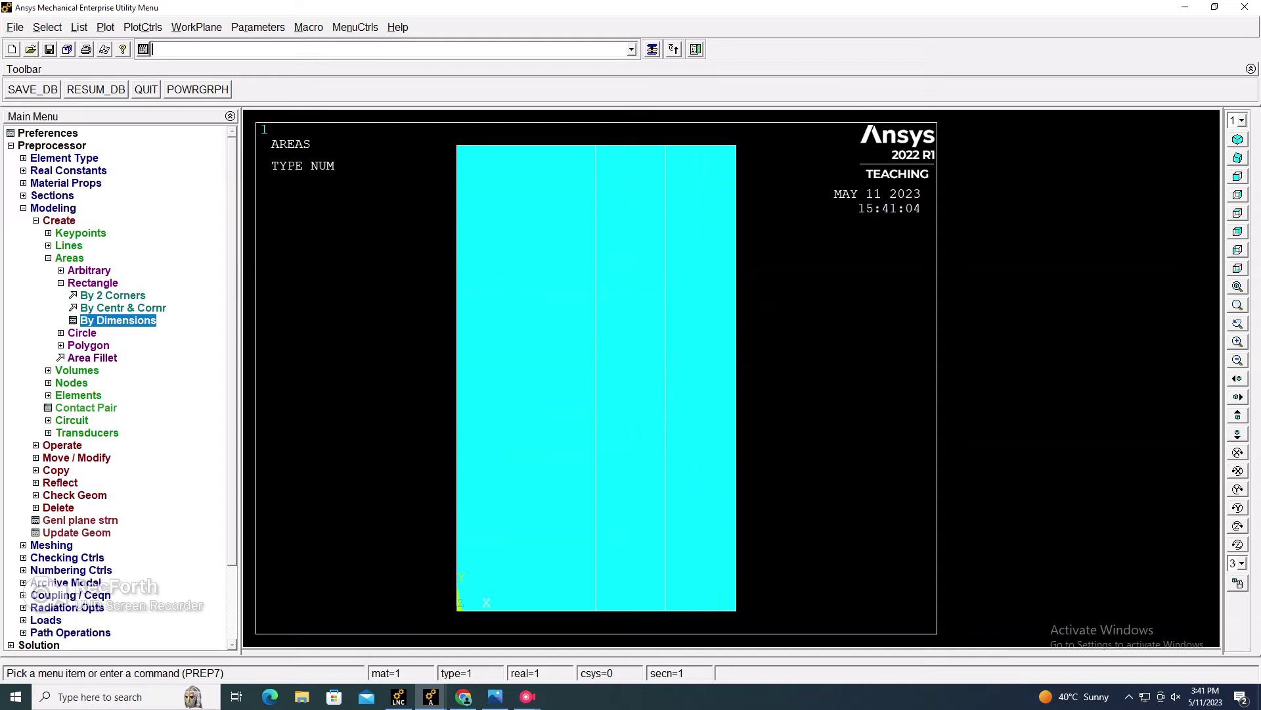
# Step: Glue the first and second wall layer areas together with a Boolean glue operation
pyautogui.click(69, 258)
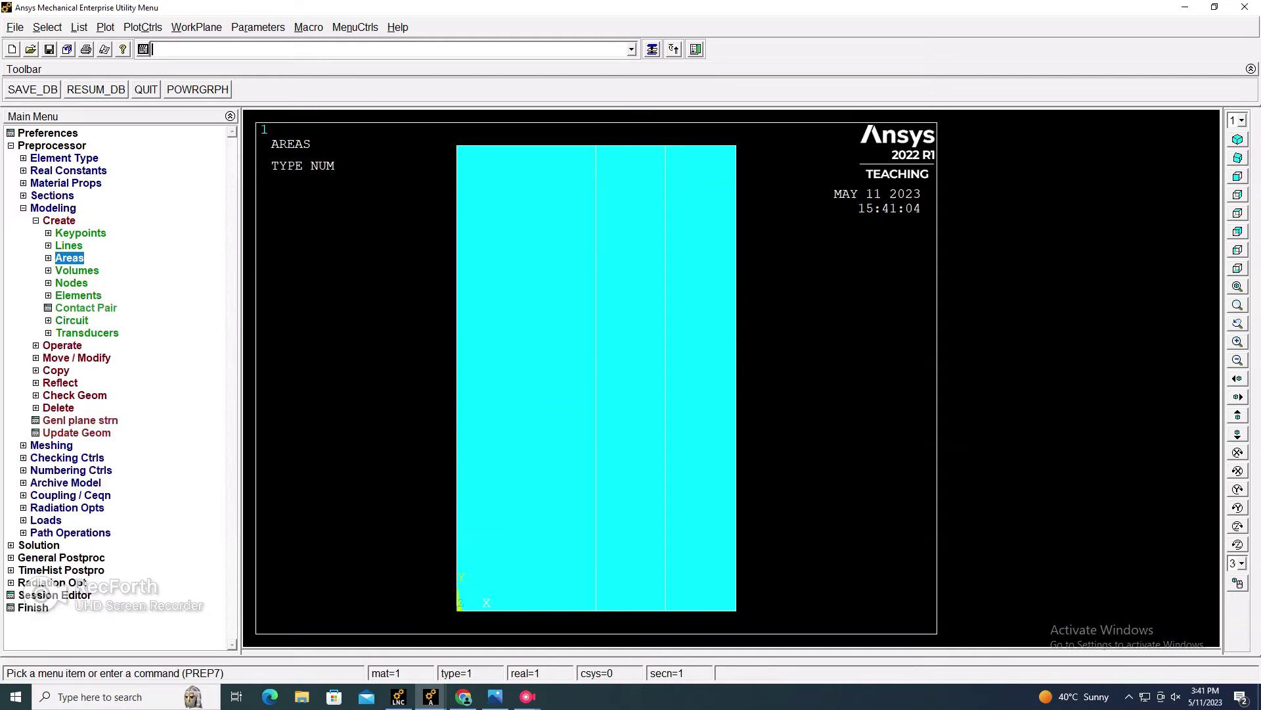
pyautogui.click(59, 220)
pyautogui.click(63, 233)
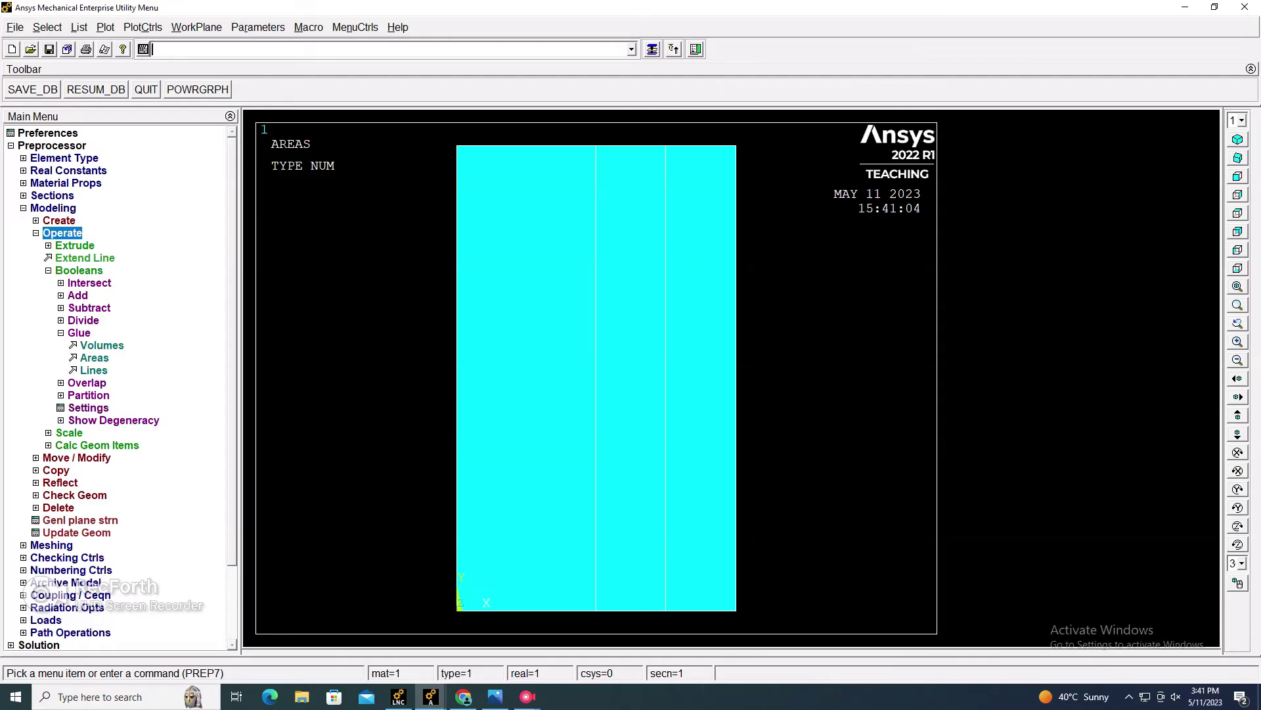
pyautogui.click(95, 358)
pyautogui.click(526, 377)
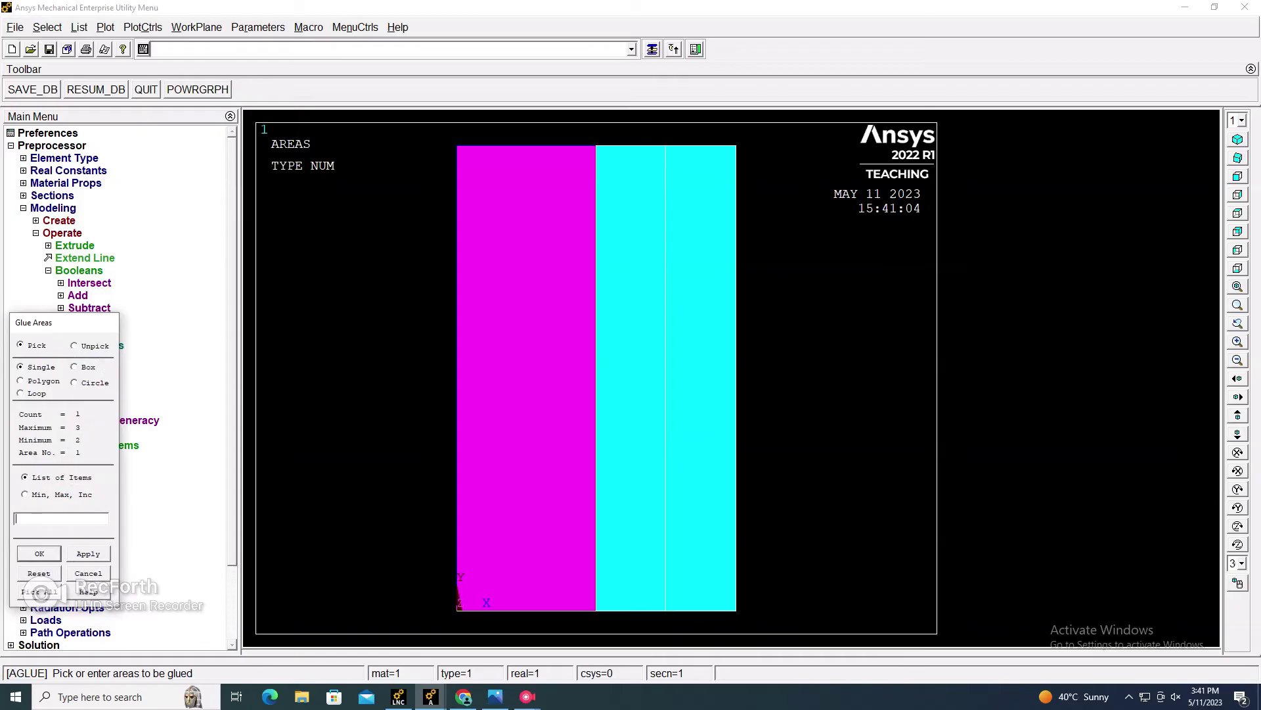
pyautogui.click(631, 378)
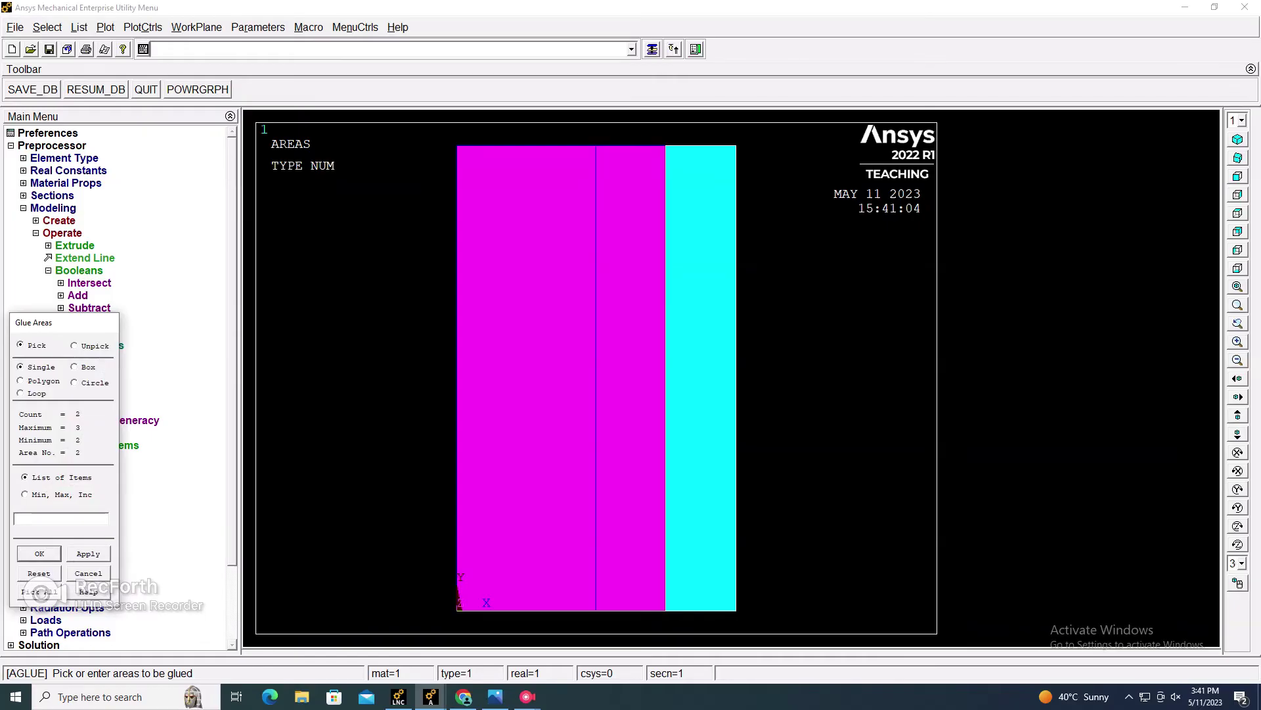
pyautogui.click(39, 554)
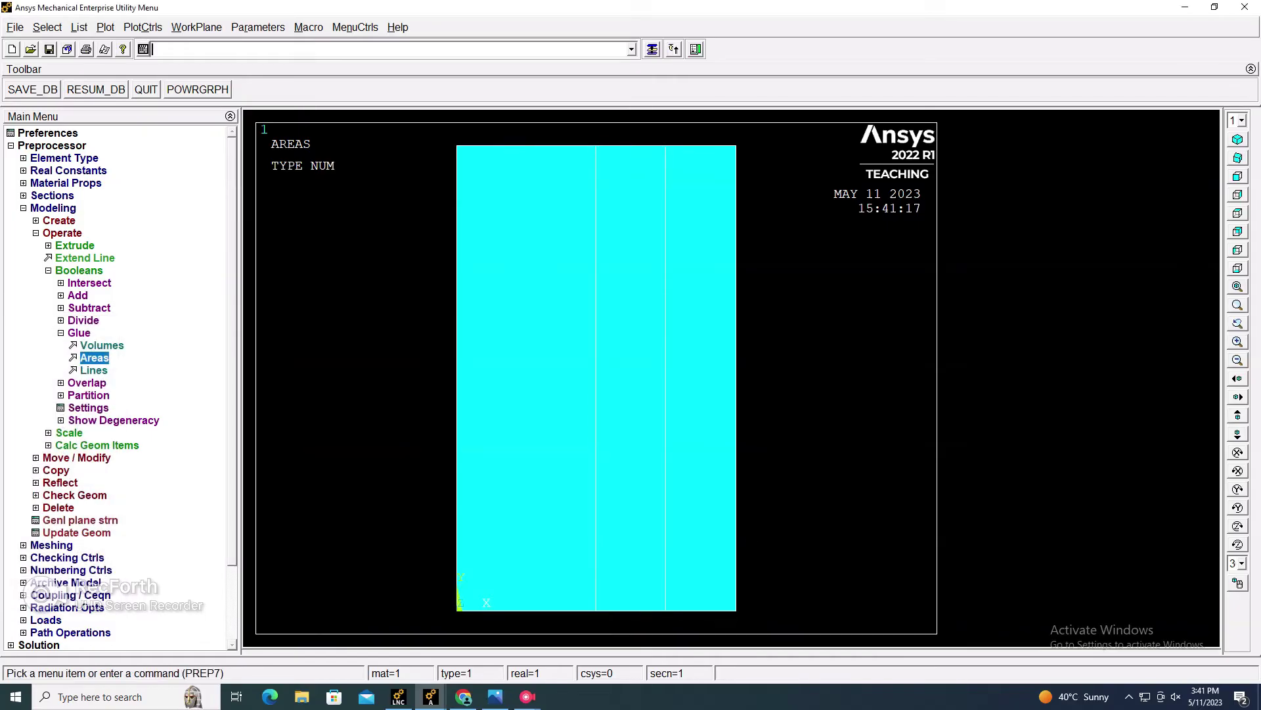
# Step: Glue the second and third wall layer areas together
pyautogui.click(94, 358)
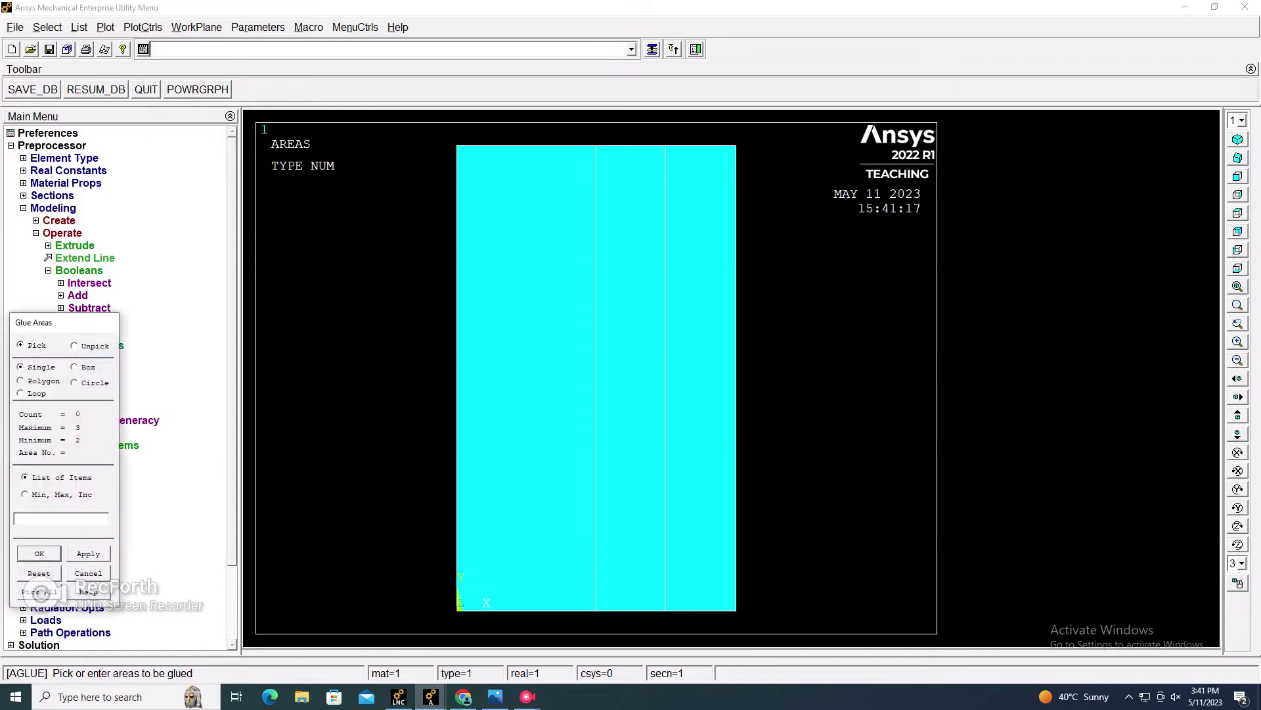
pyautogui.click(630, 378)
pyautogui.click(701, 378)
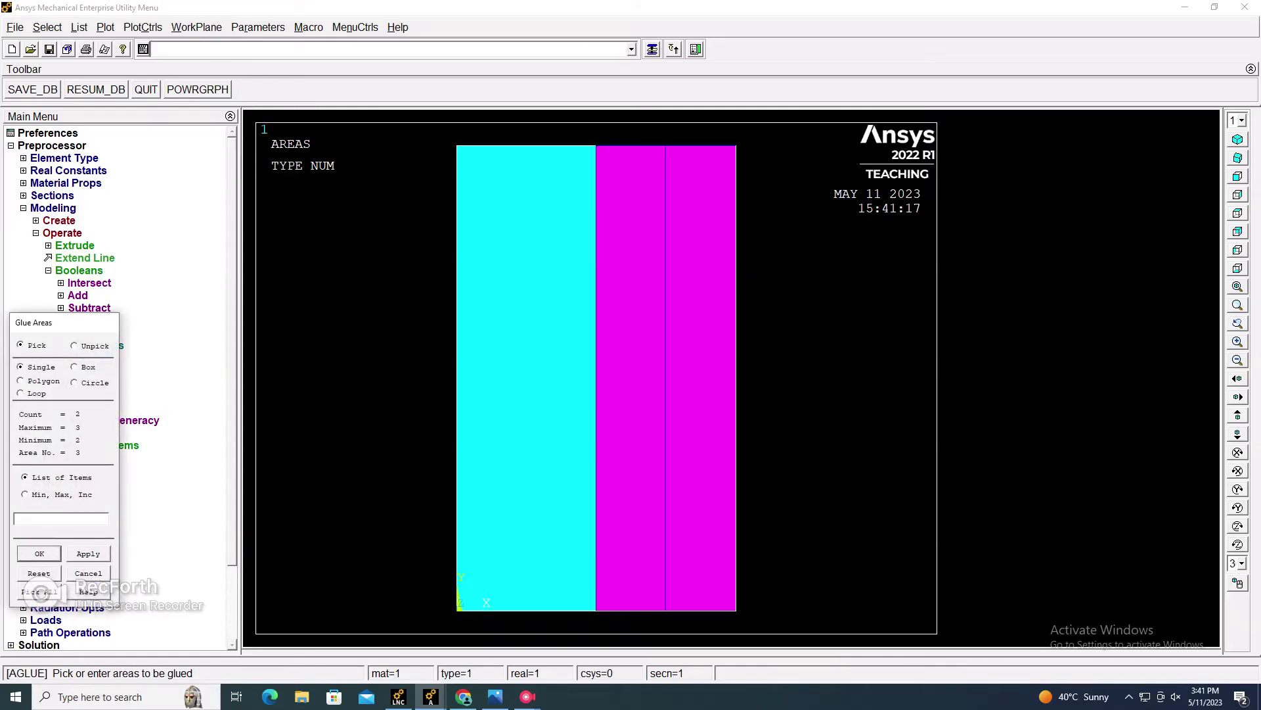
pyautogui.press('Return')
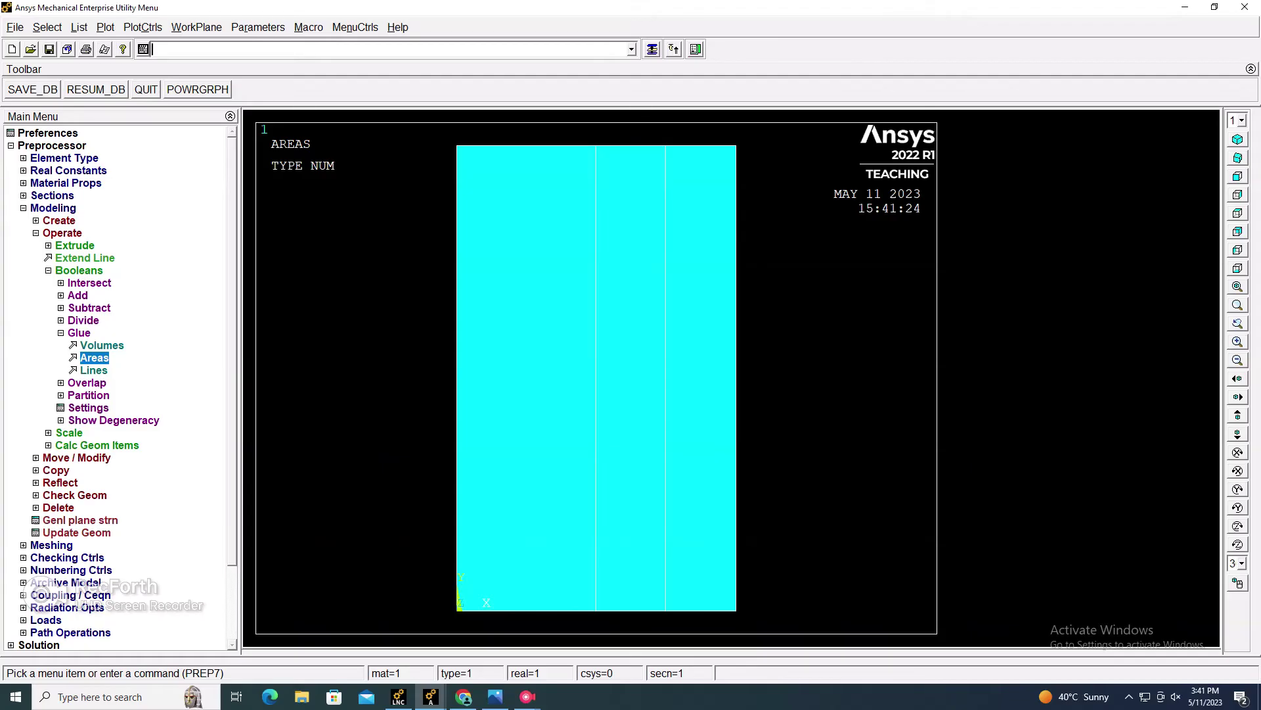
# Step: Assign mesh attributes to the first wall layer area, using material number 1 and element type 1 PLANE55
pyautogui.click(36, 233)
pyautogui.click(23, 208)
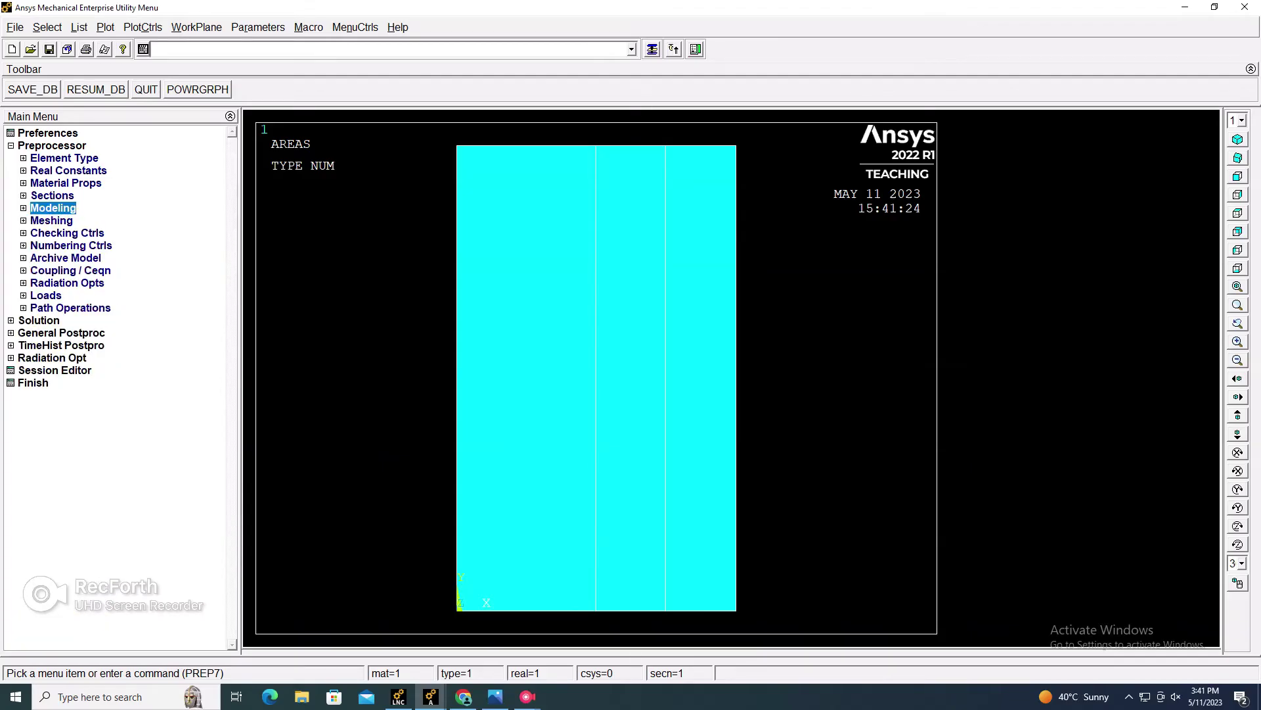
pyautogui.click(51, 221)
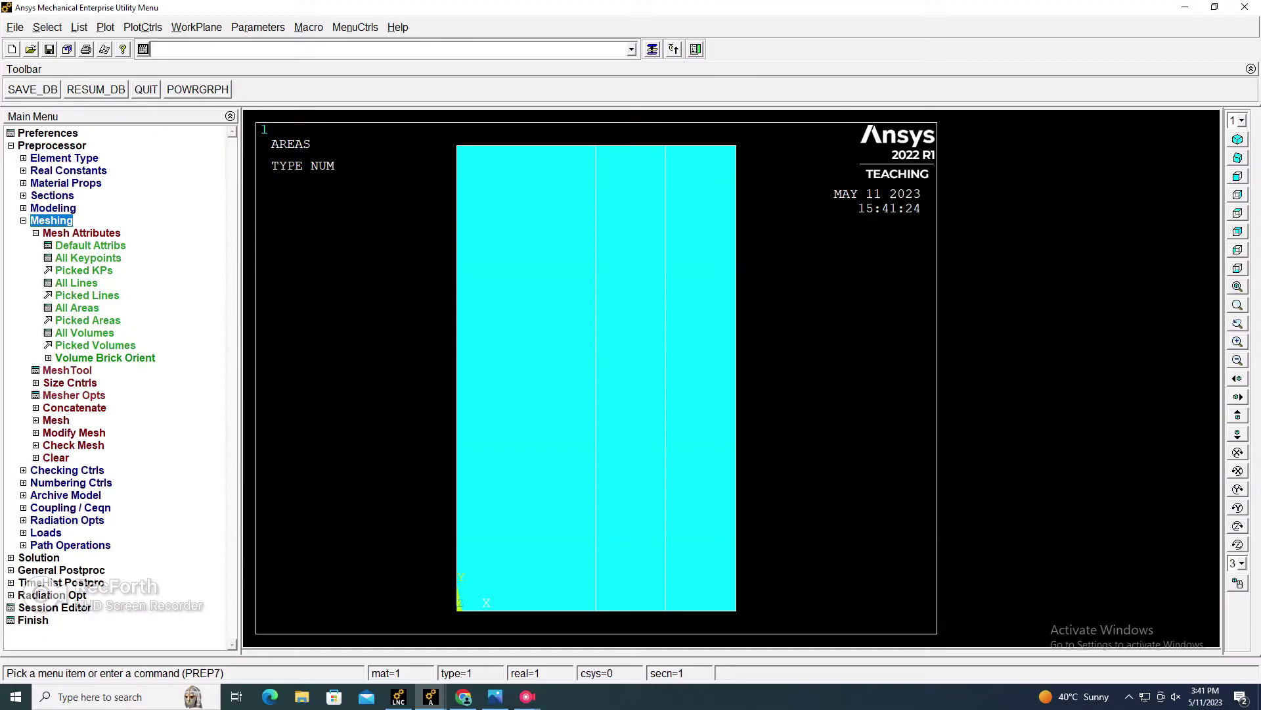
pyautogui.click(87, 321)
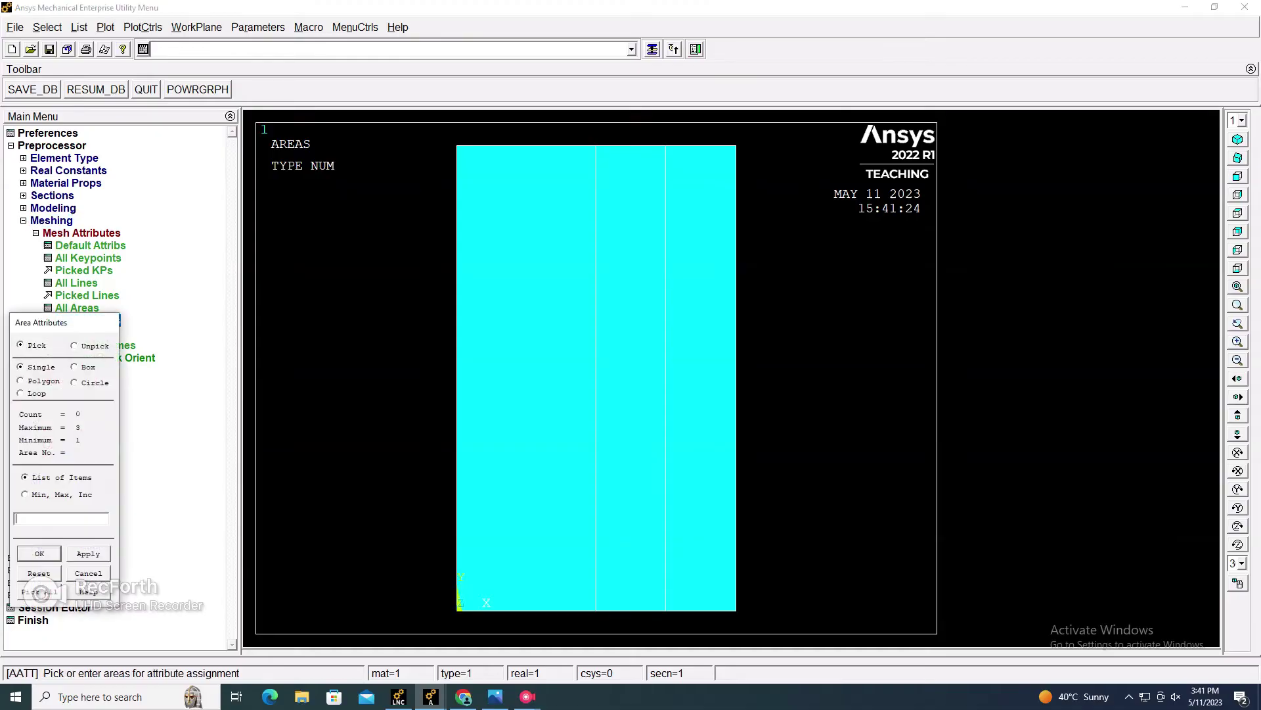
pyautogui.click(527, 378)
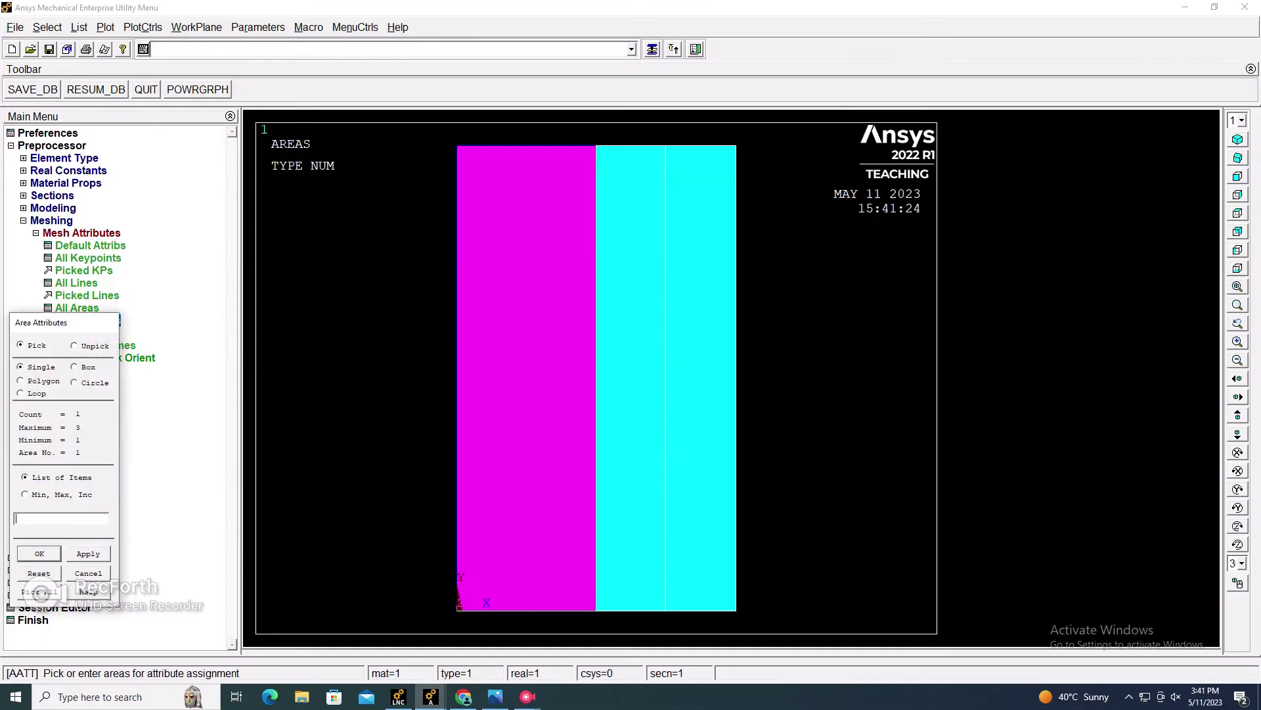
pyautogui.click(39, 554)
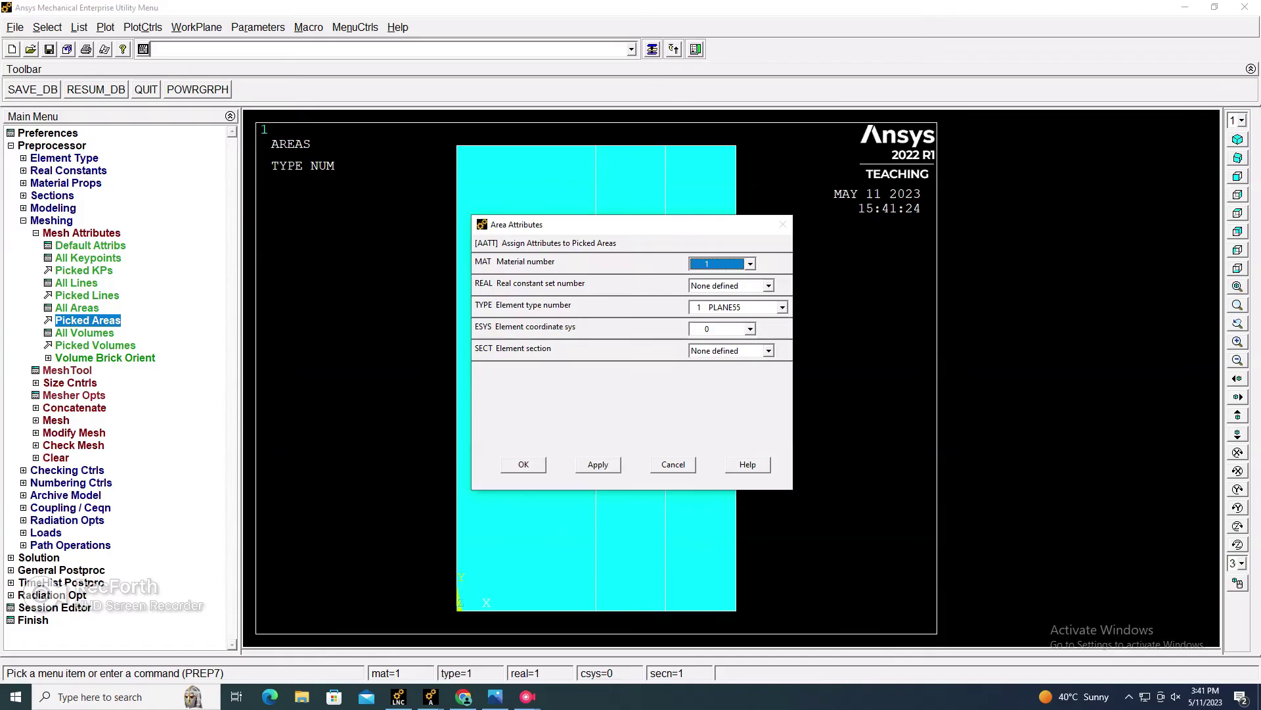
pyautogui.press('Return')
# Step: Assign material number 2 to the second wall layer area through the picked-area mesh attributes
pyautogui.click(89, 320)
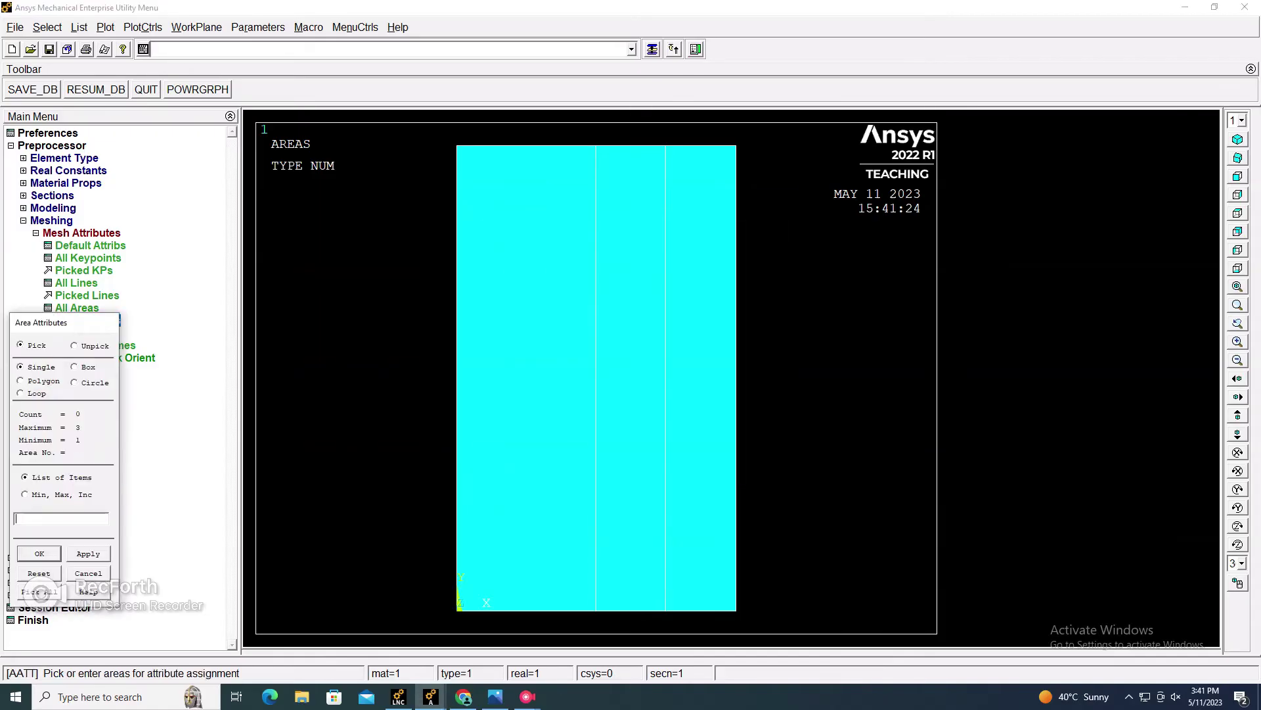
pyautogui.click(631, 378)
pyautogui.click(40, 553)
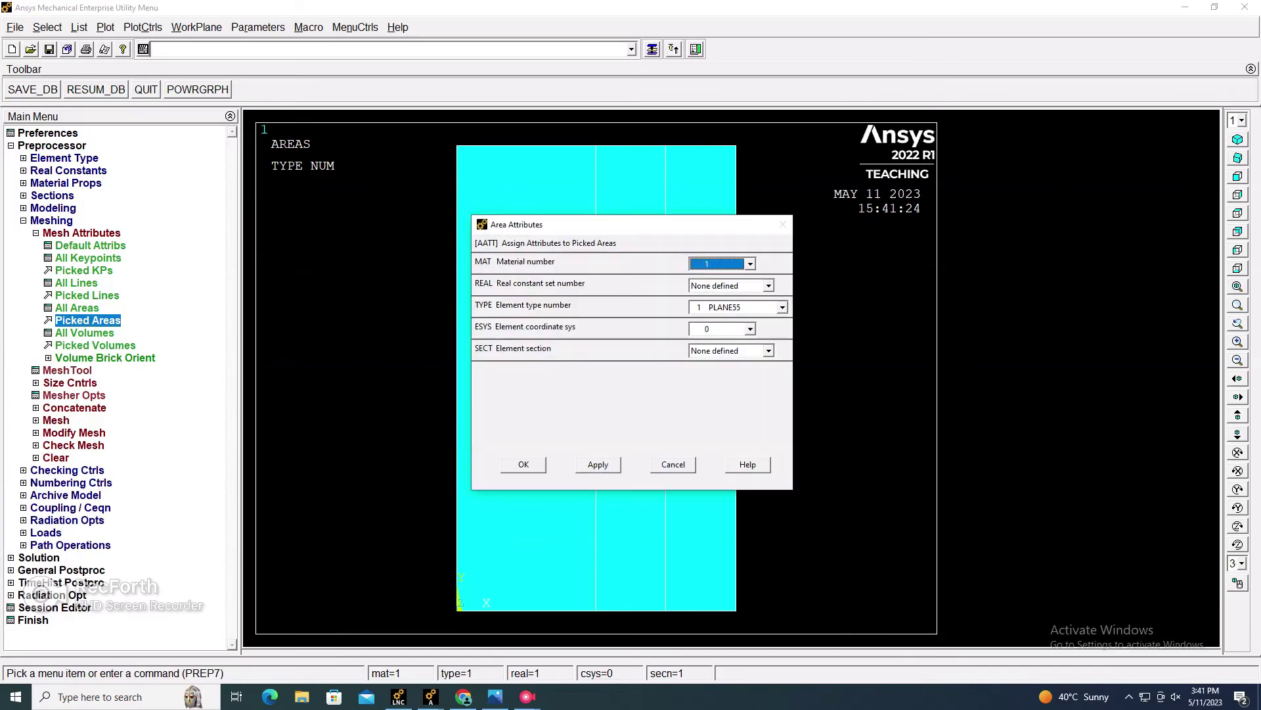
pyautogui.click(750, 264)
pyautogui.click(723, 287)
pyautogui.press('Return')
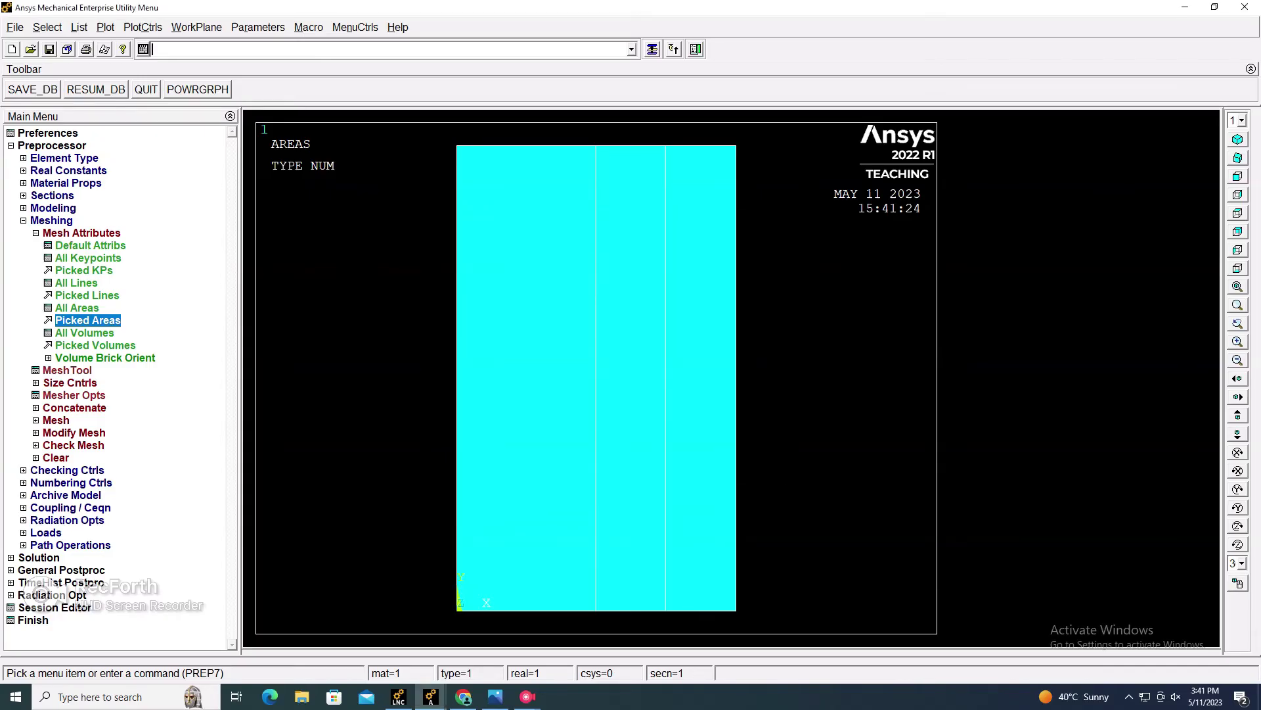
# Step: Assign material number 3 to the third wall layer area through the picked-area mesh attributes
pyautogui.click(88, 320)
pyautogui.click(700, 378)
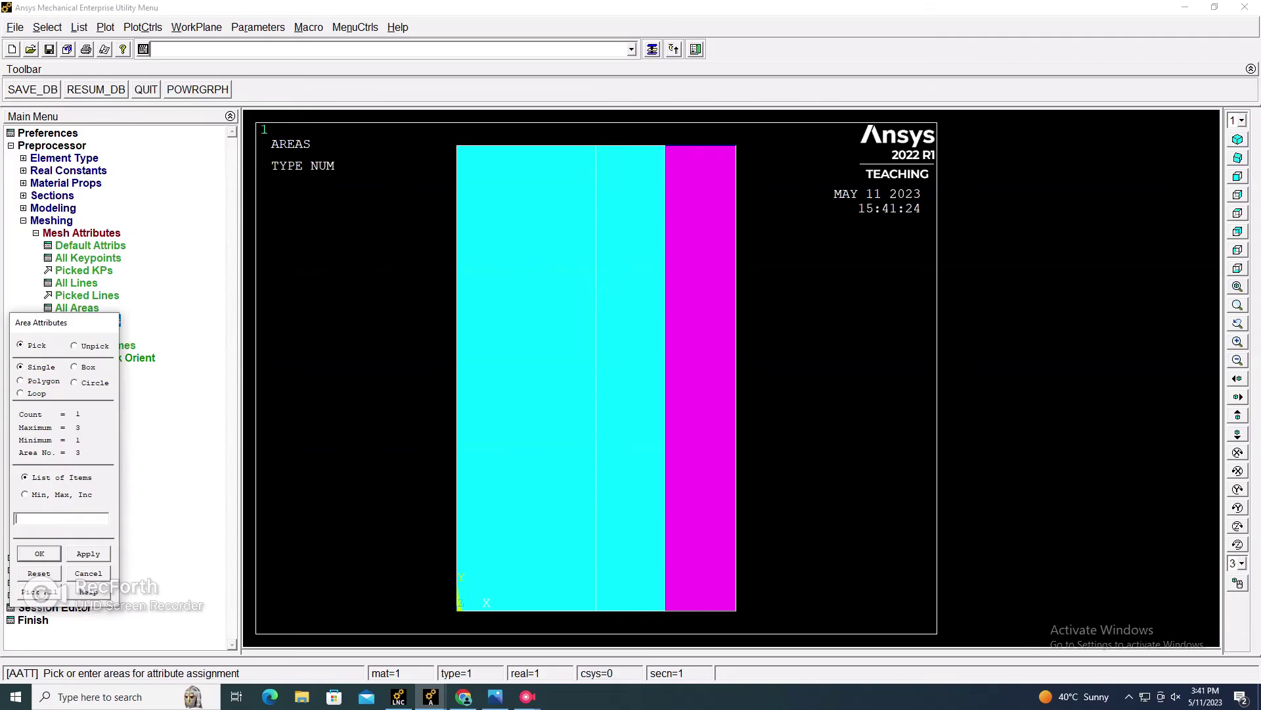
pyautogui.press('Return')
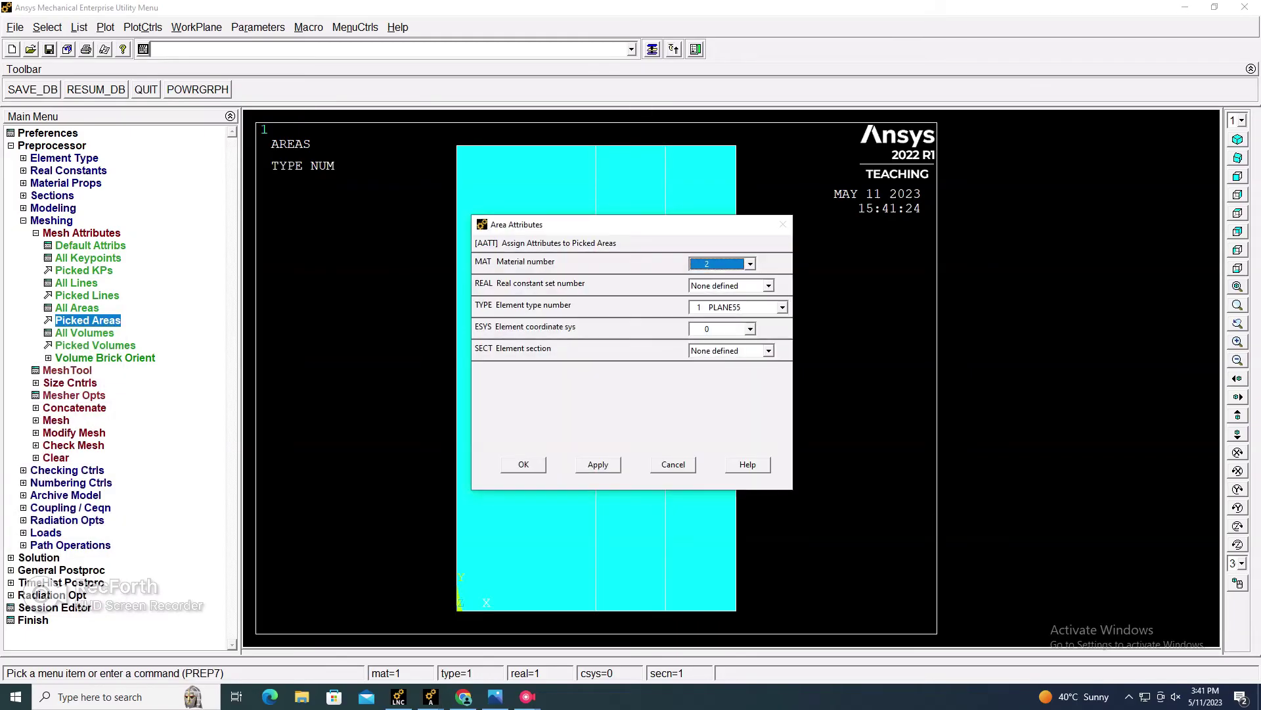
pyautogui.click(750, 263)
pyautogui.click(716, 296)
pyautogui.press('Return')
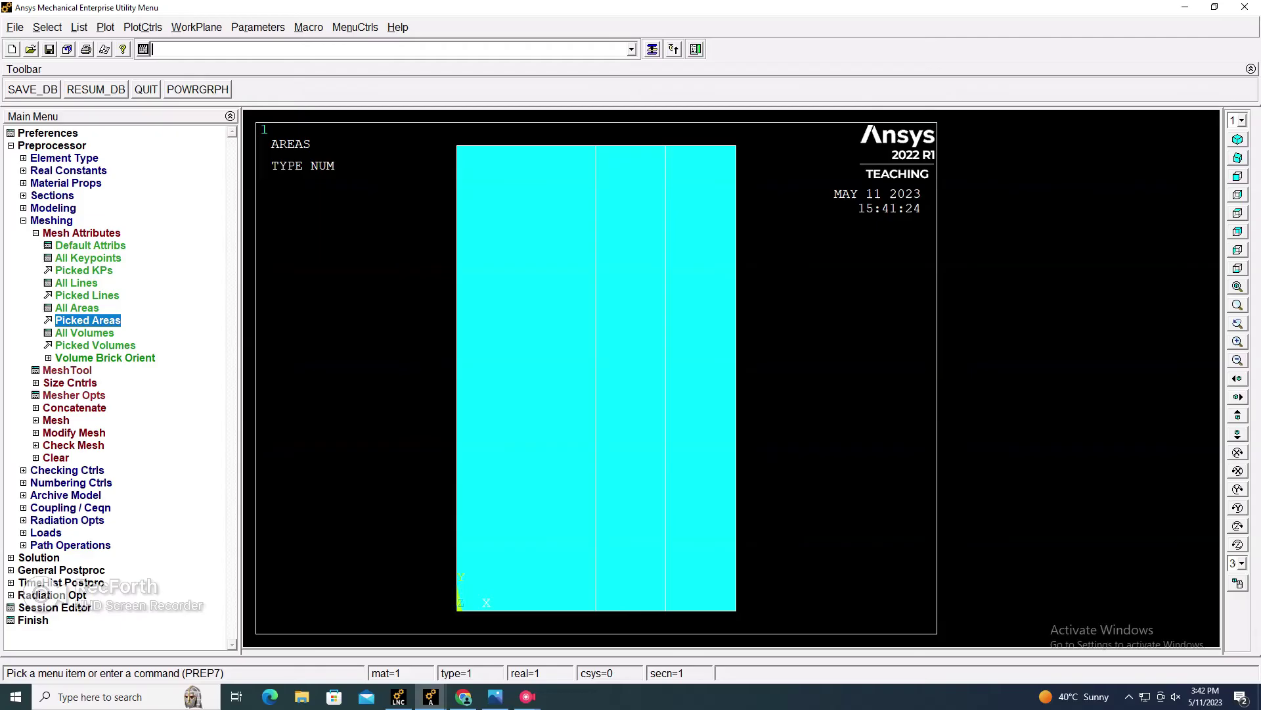
# Step: Open the MeshTool and set the element edge length of the first wall layer area to 20
pyautogui.click(67, 371)
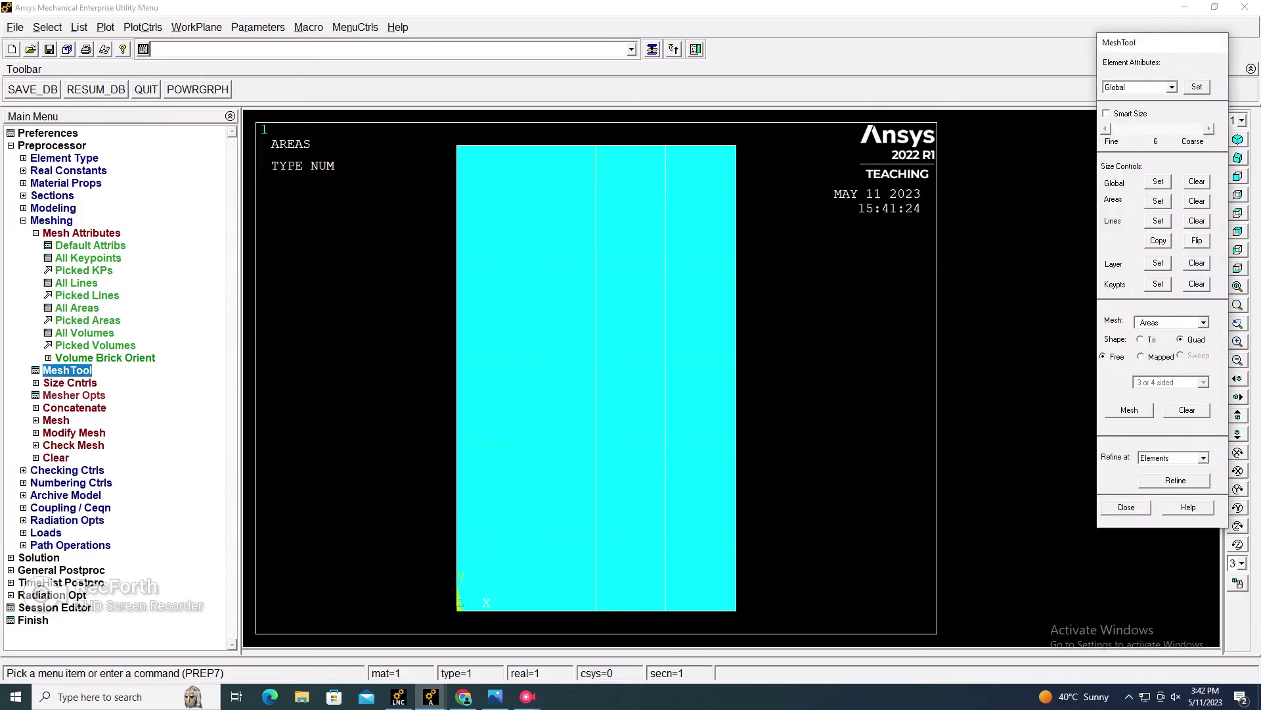
pyautogui.click(1159, 200)
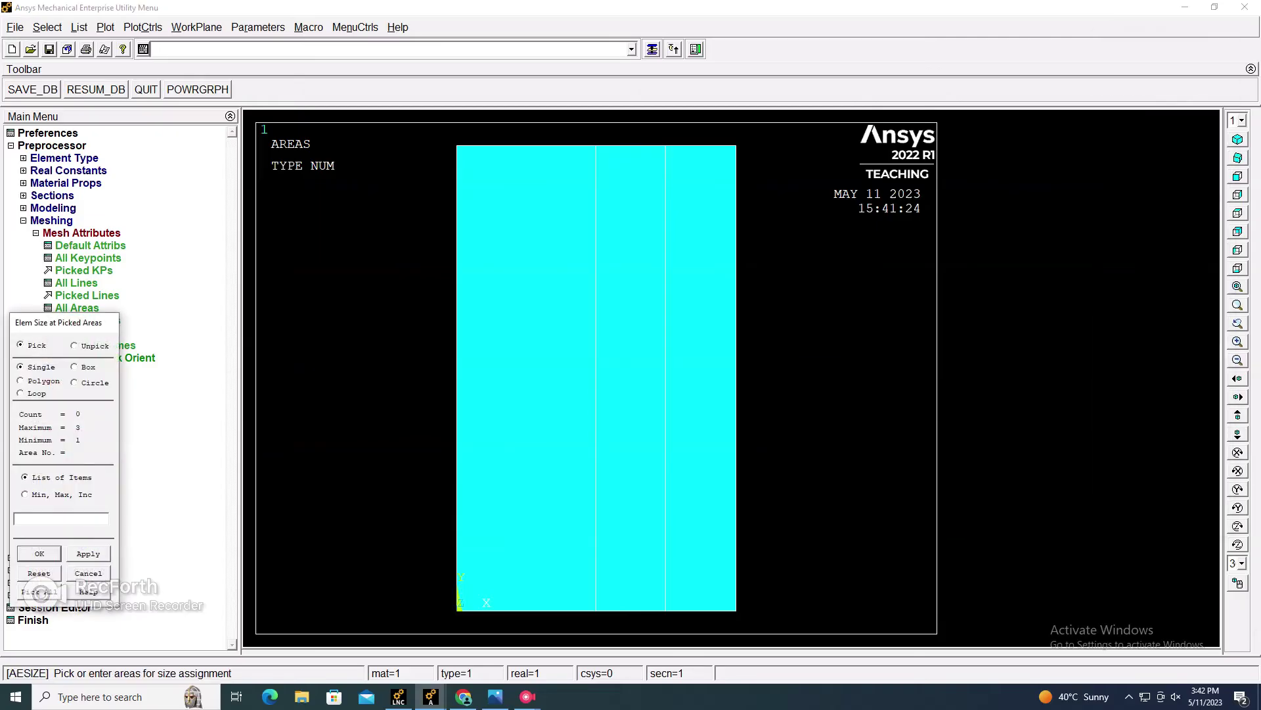
pyautogui.click(527, 368)
pyautogui.click(40, 553)
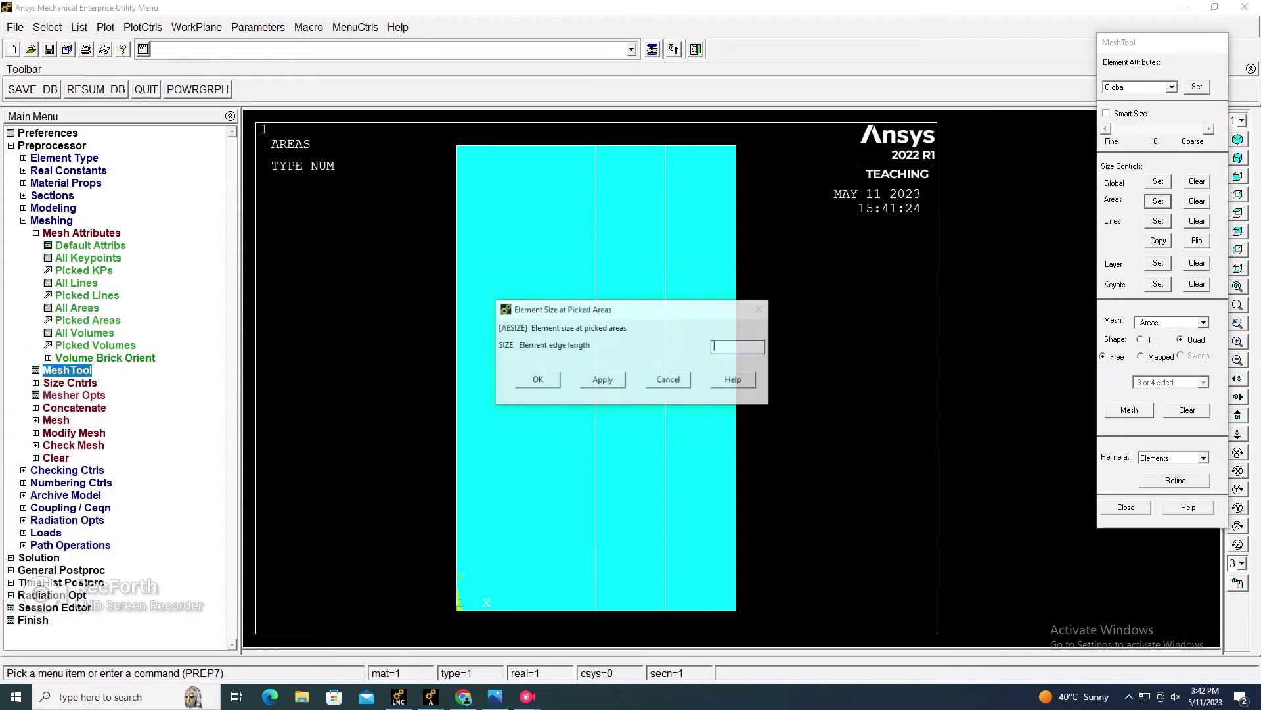
pyautogui.write('20')
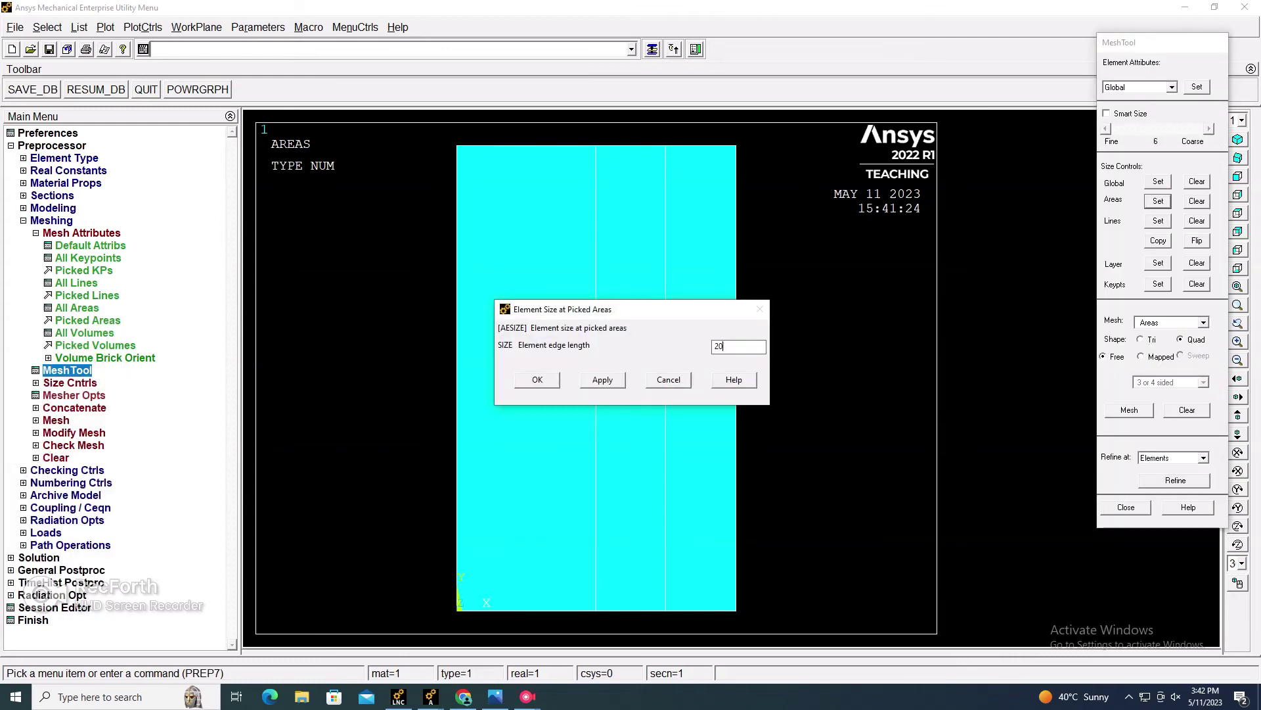
pyautogui.click(602, 380)
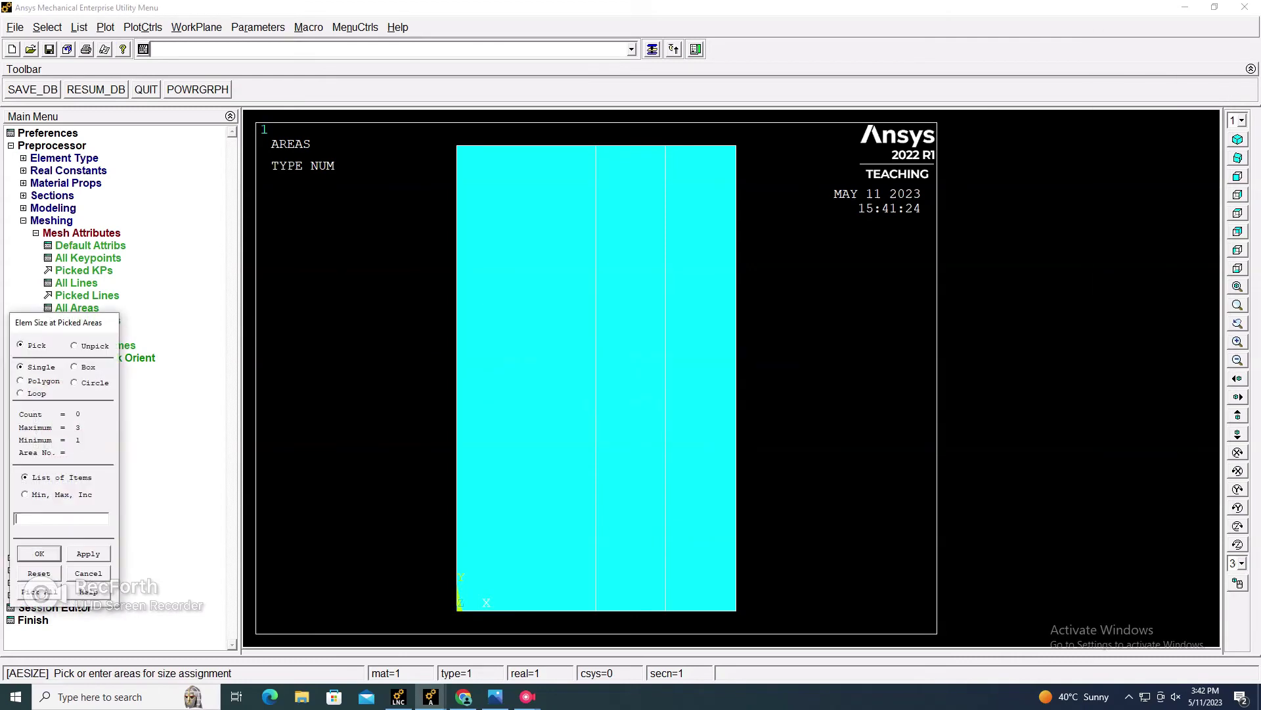
# Step: Set the element edge length of the second wall layer area to 30
pyautogui.click(629, 375)
pyautogui.click(39, 553)
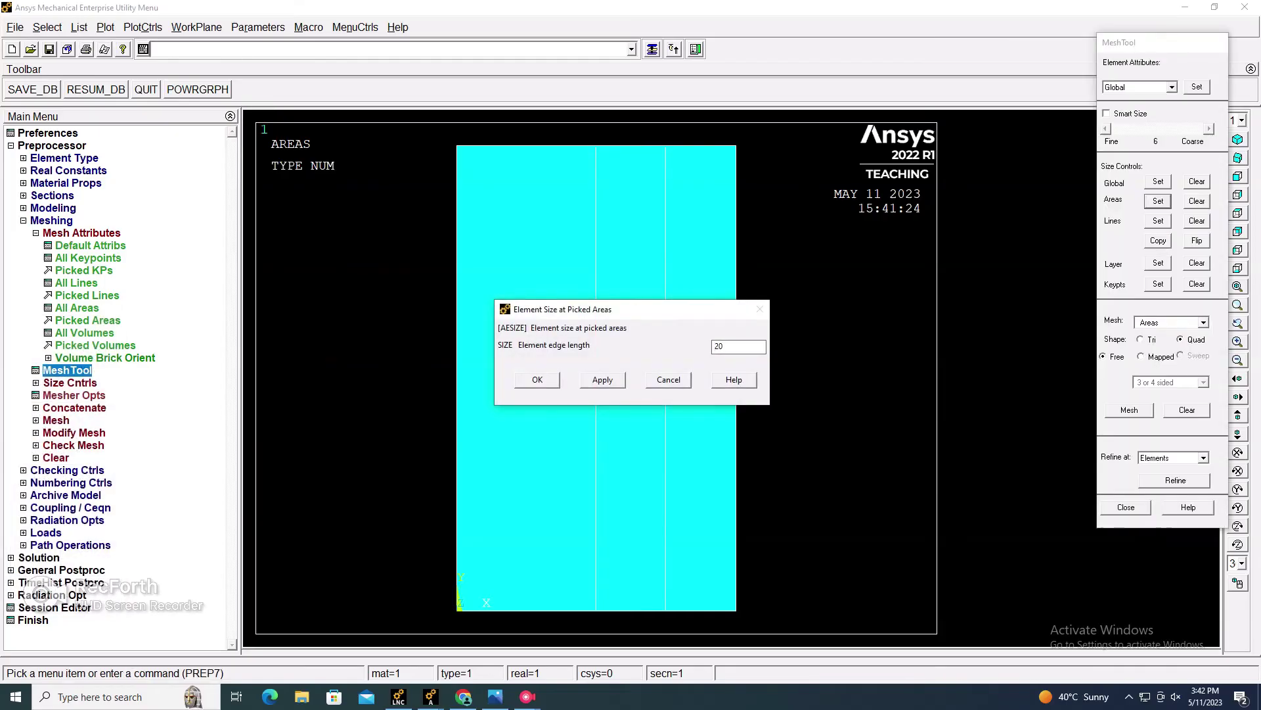
pyautogui.doubleClick(720, 346)
pyautogui.write('30')
pyautogui.click(602, 380)
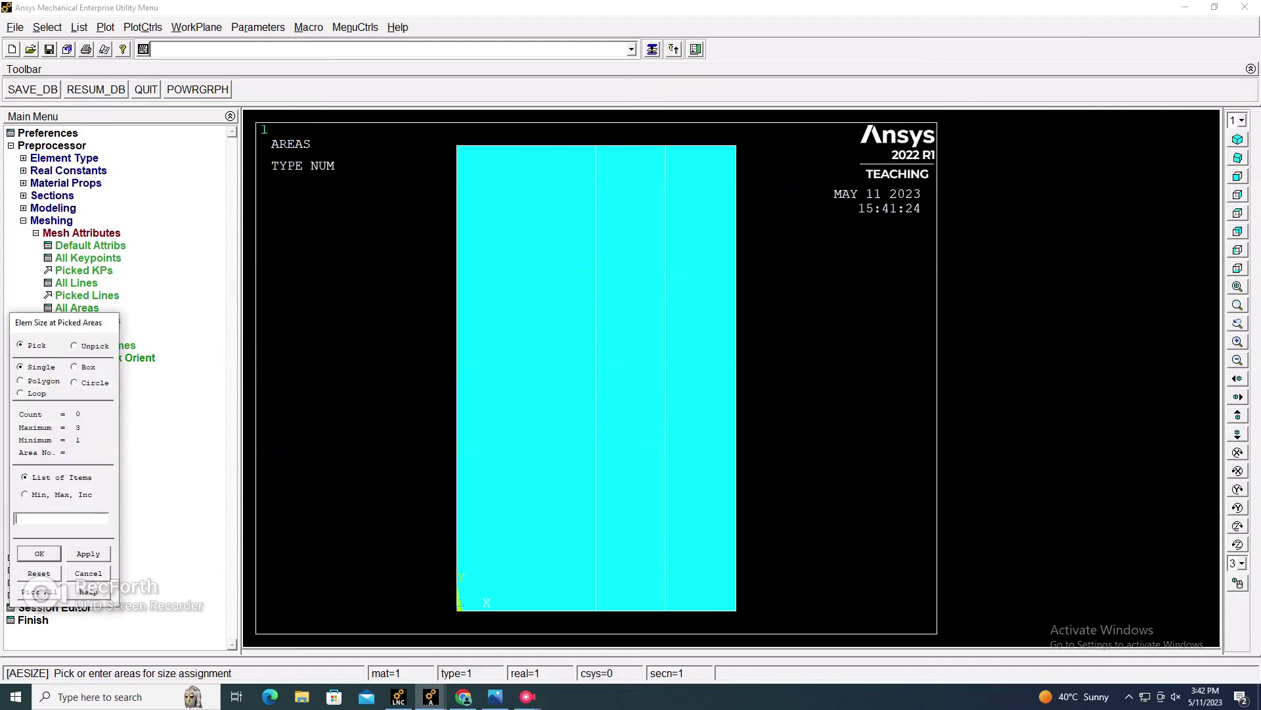
# Step: Set the element edge length of the third wall layer area to 50 and finish the area sizing
pyautogui.click(700, 379)
pyautogui.press('Return')
pyautogui.hotkey('shift', 'Home')
pyautogui.write('50')
pyautogui.press('Return')
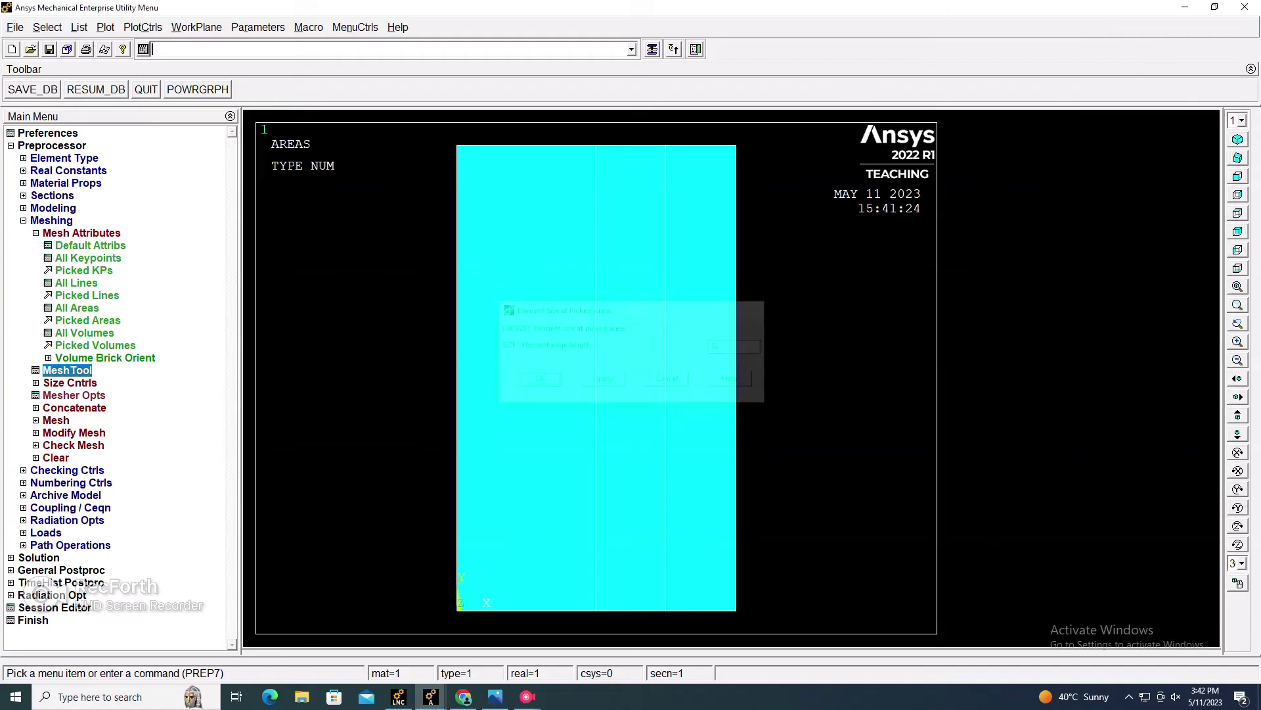
# Step: Mesh all three wall layer areas with free quad elements
pyautogui.click(1129, 410)
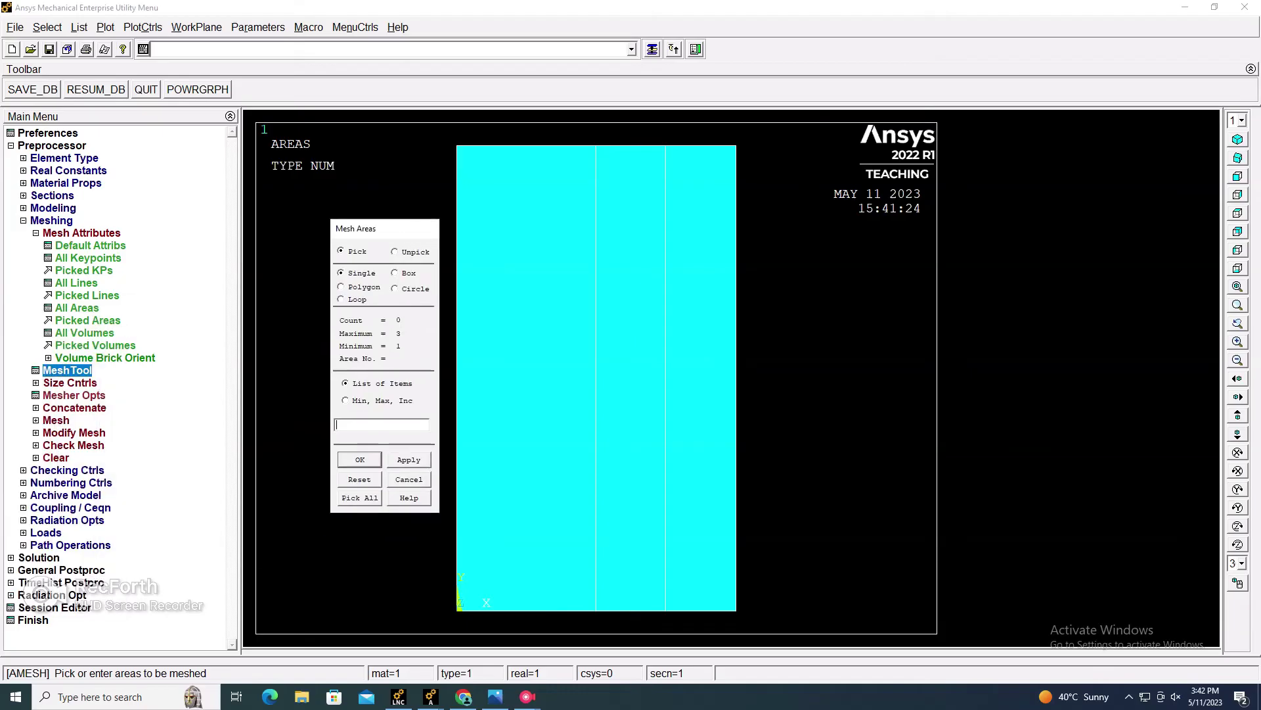
pyautogui.click(359, 498)
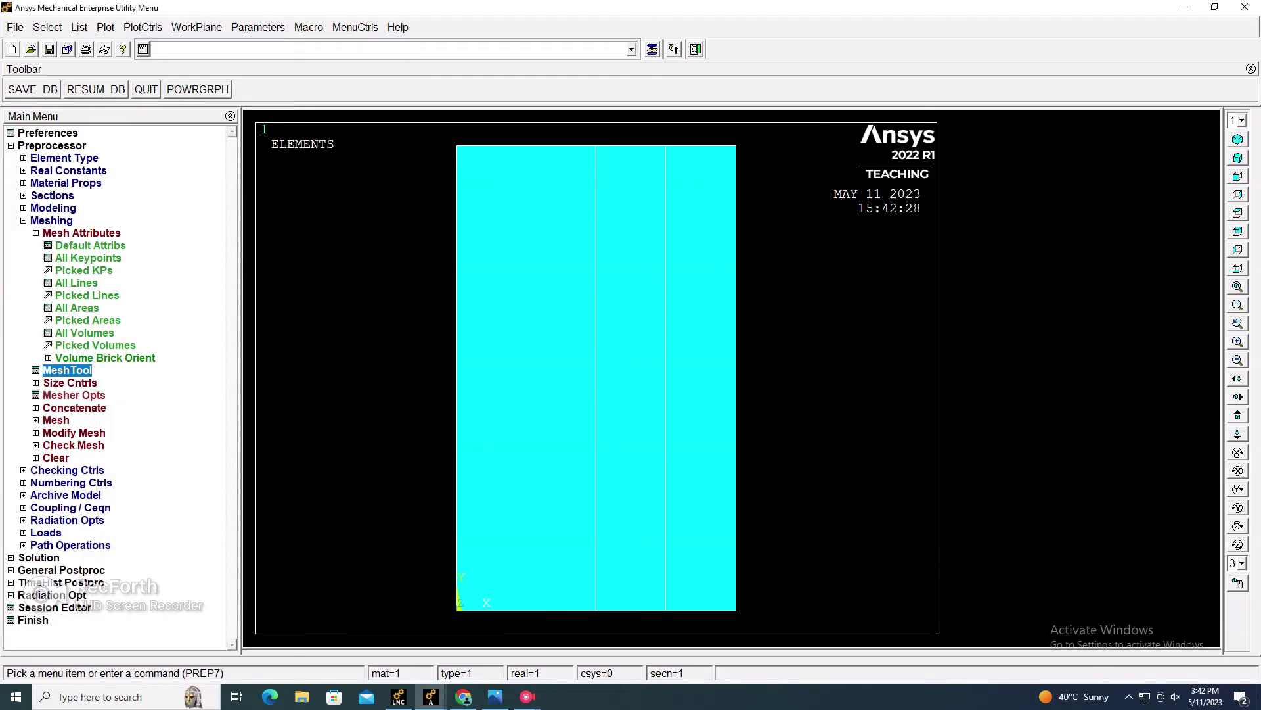
pyautogui.click(24, 220)
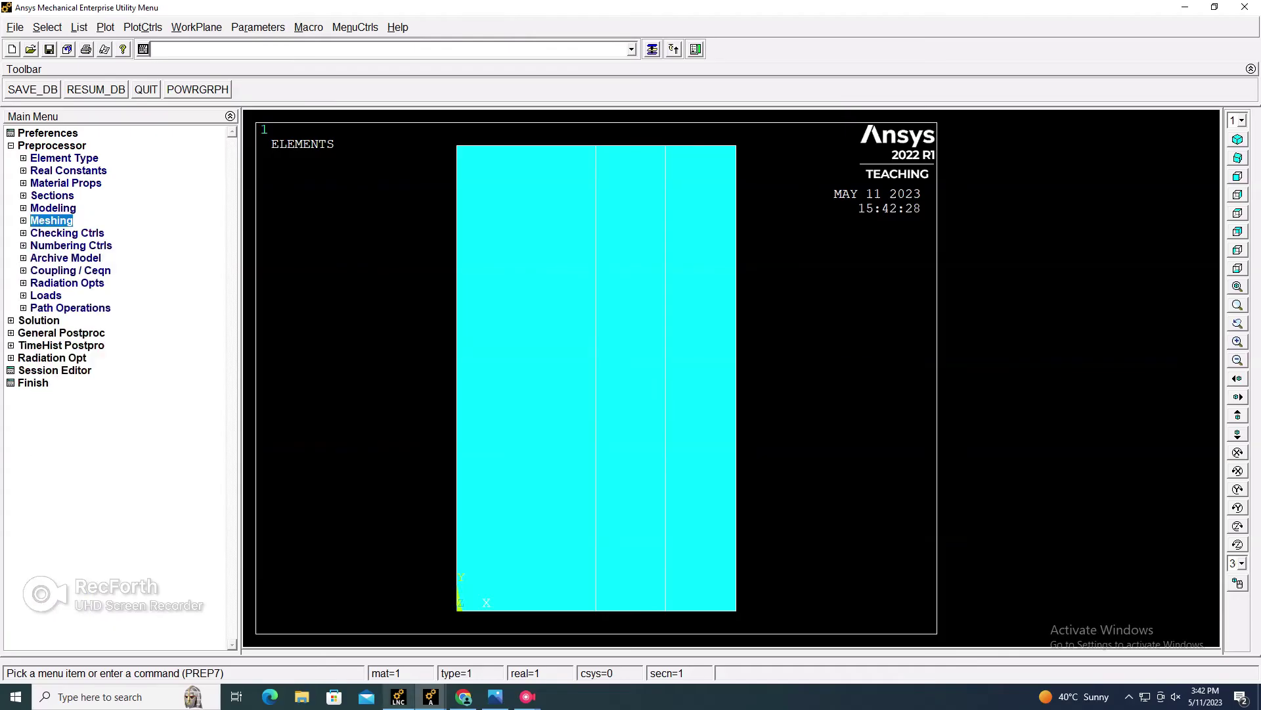
# Step: Check the wall diagram in Photos and, back in Ansys, apply a constant TEMP load of 20 to the third layer's outer edge line
pyautogui.click(496, 696)
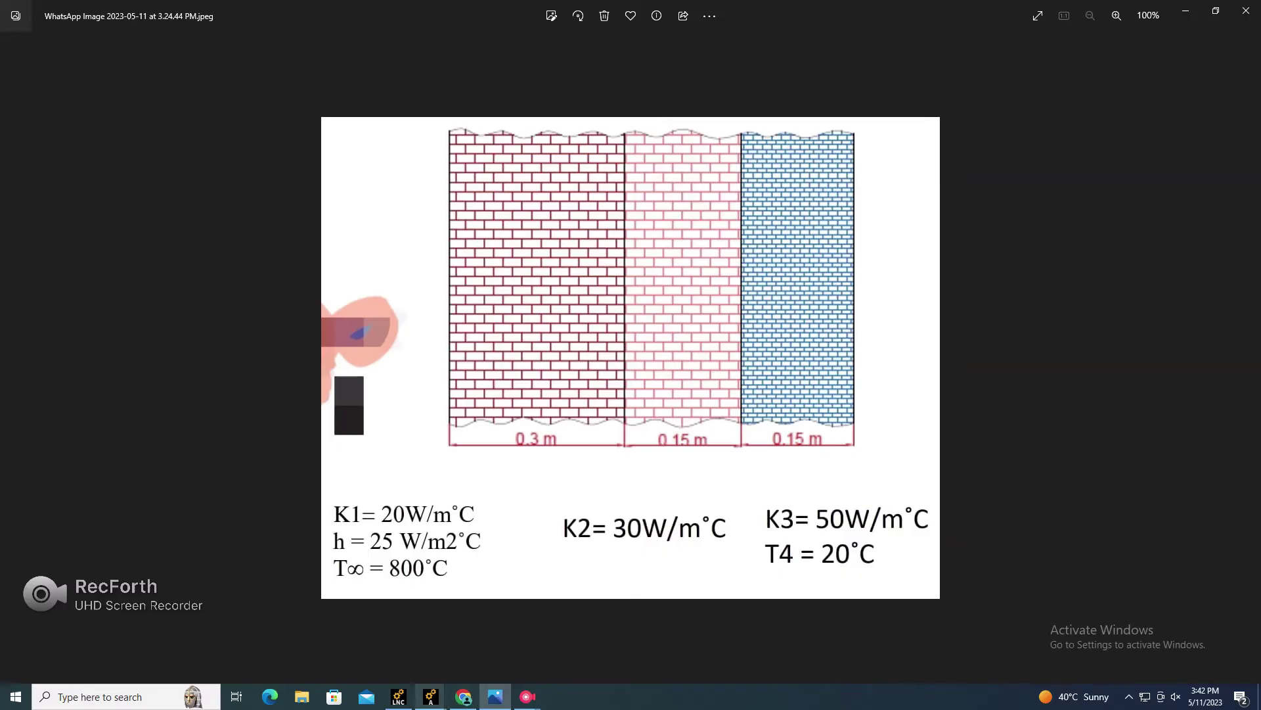
pyautogui.moveTo(431, 697)
pyautogui.click(465, 643)
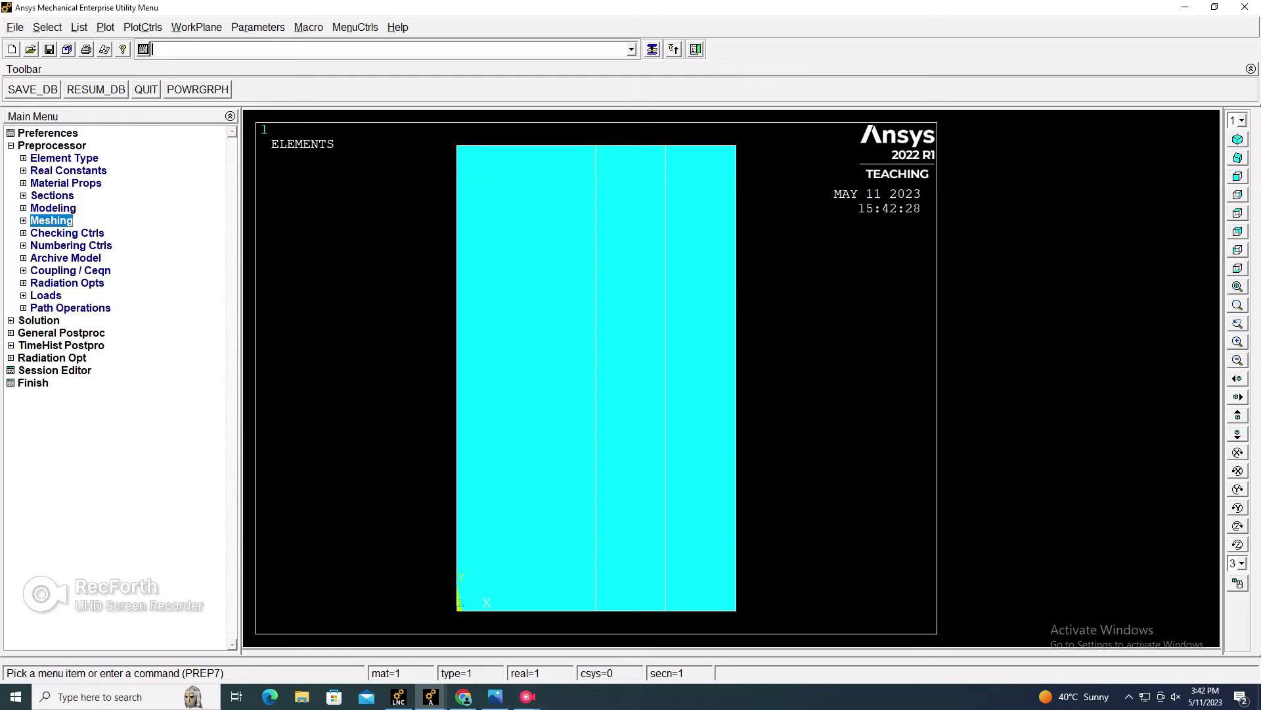
pyautogui.click(46, 295)
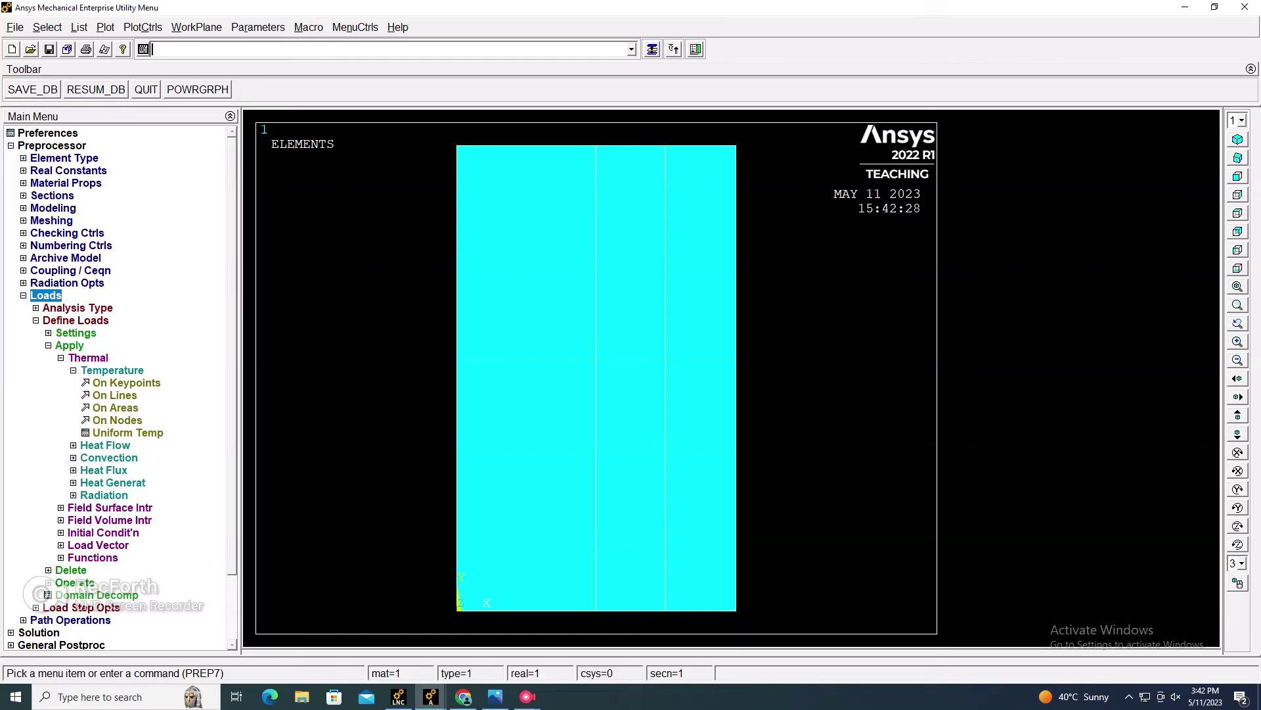
pyautogui.click(115, 396)
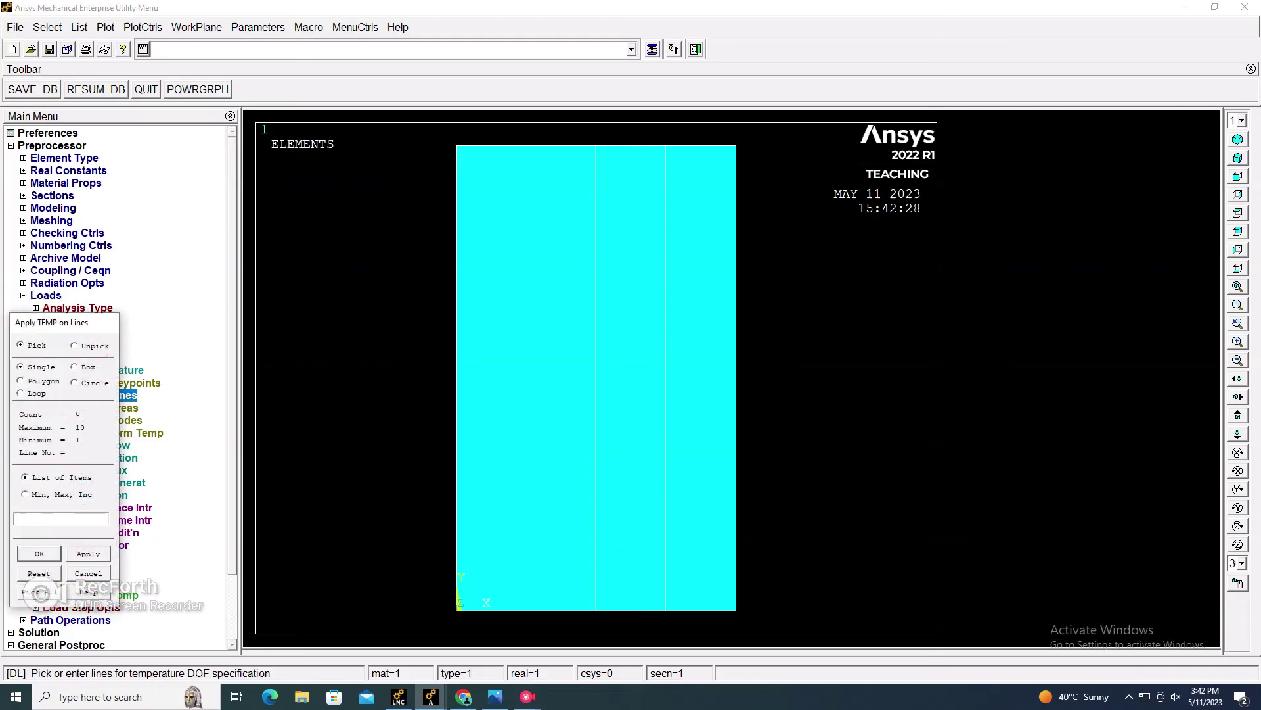
pyautogui.click(735, 378)
pyautogui.click(40, 553)
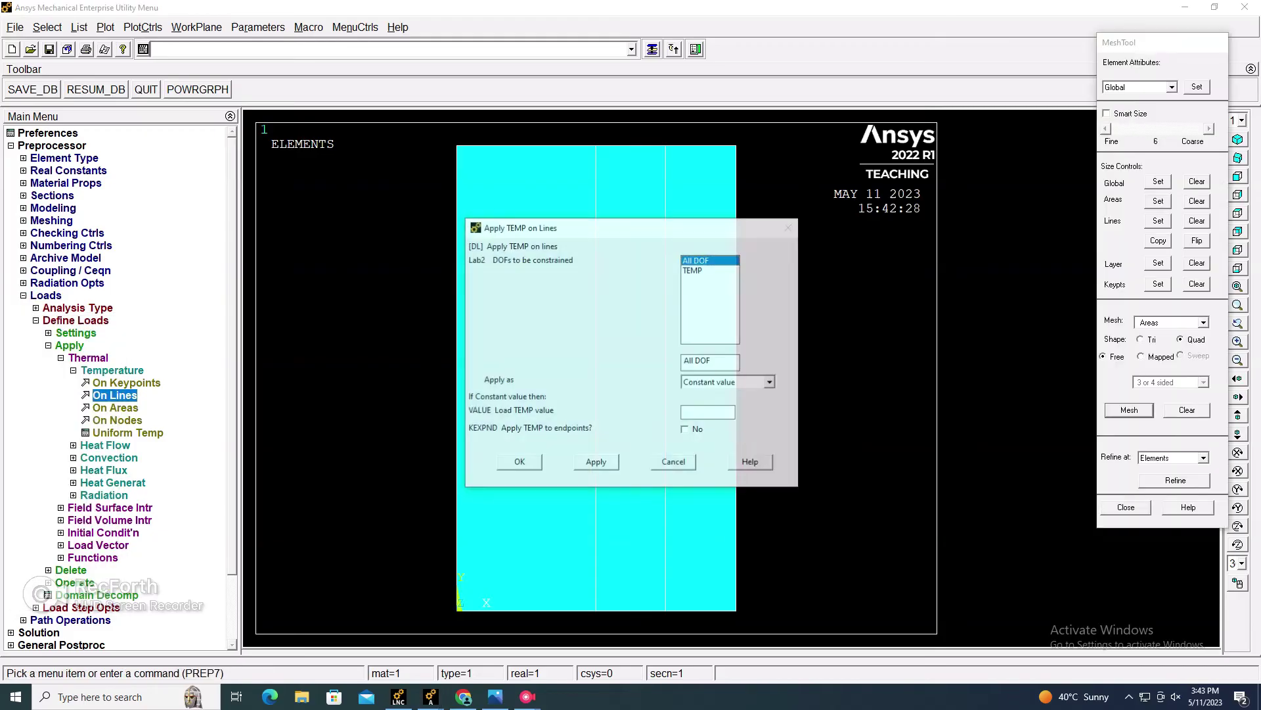
pyautogui.click(694, 270)
pyautogui.click(1127, 507)
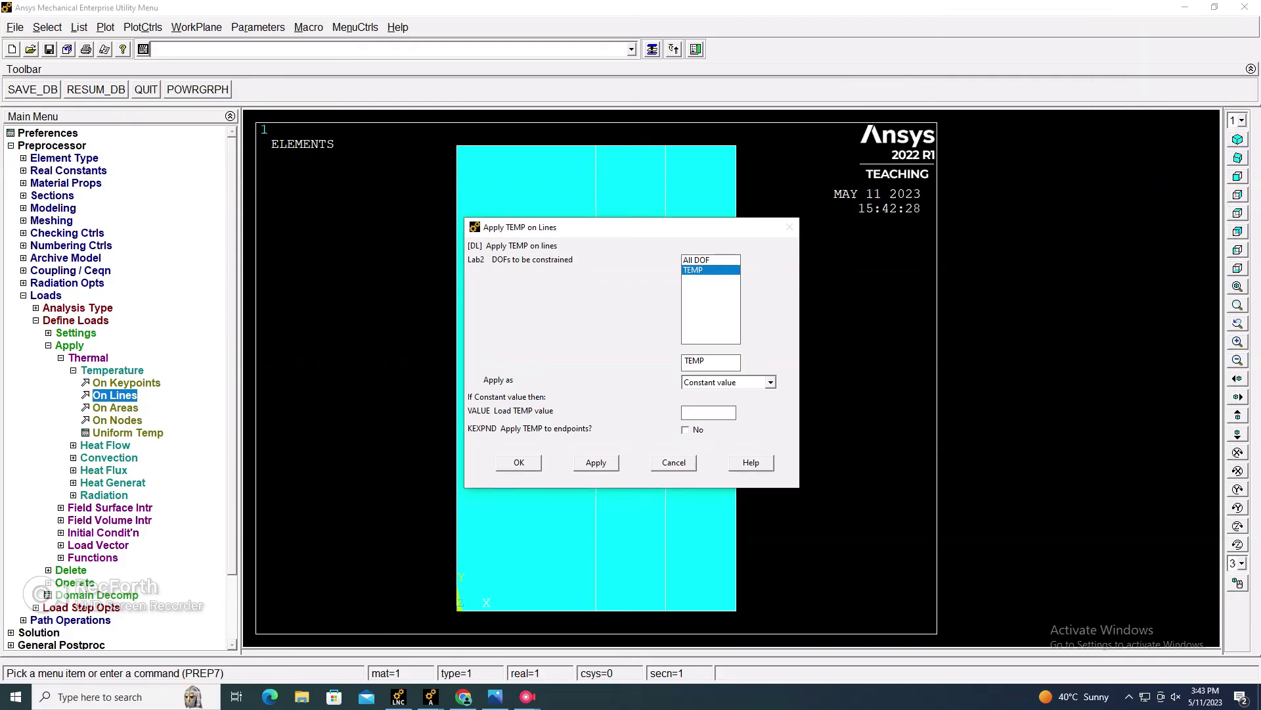
pyautogui.write('20')
pyautogui.press('Return')
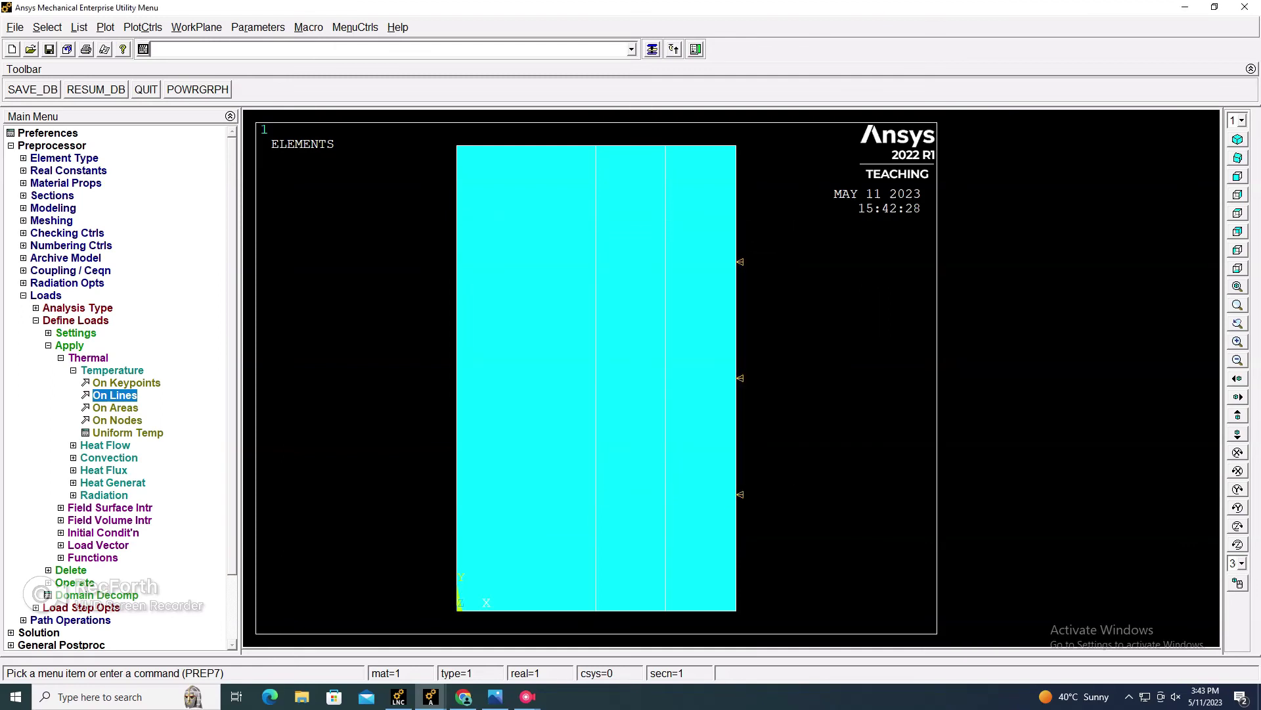
pyautogui.click(126, 383)
pyautogui.click(88, 573)
pyautogui.press('Left')
pyautogui.press('Left')
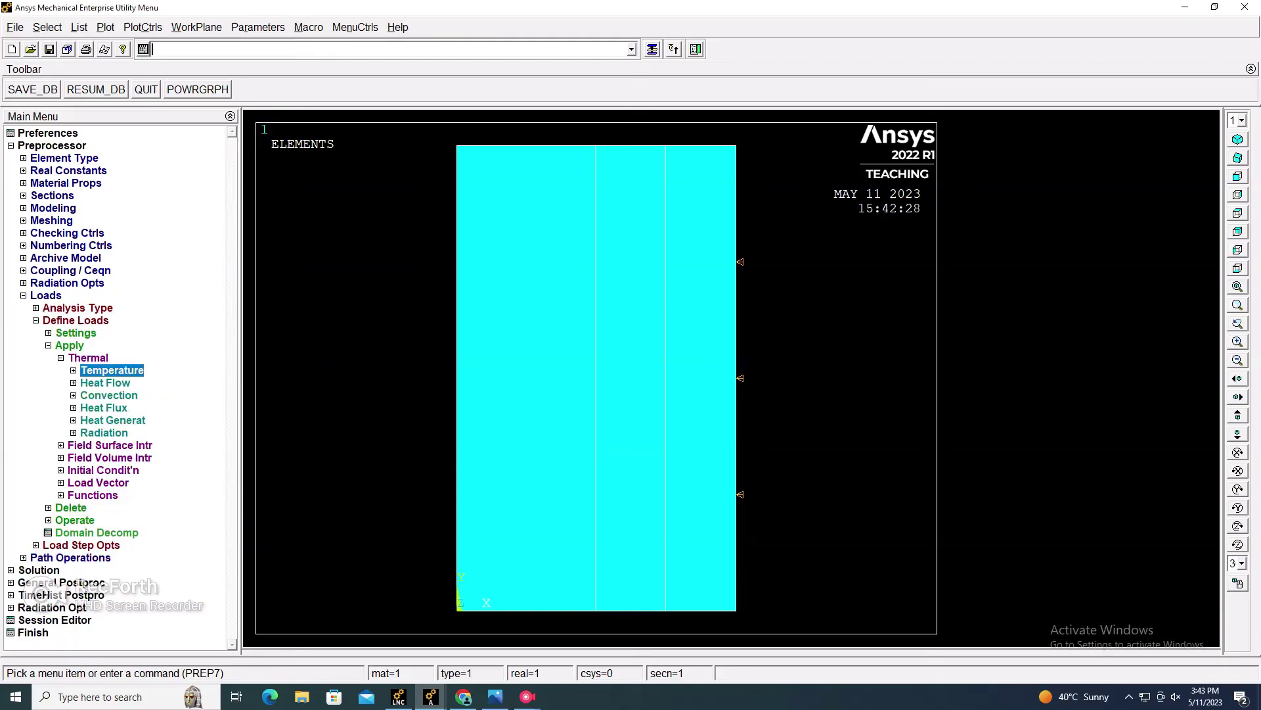
# Step: Apply convection to the first layer's outer edge line with a film coefficient of 25 and a bulk temperature of 800
pyautogui.click(109, 395)
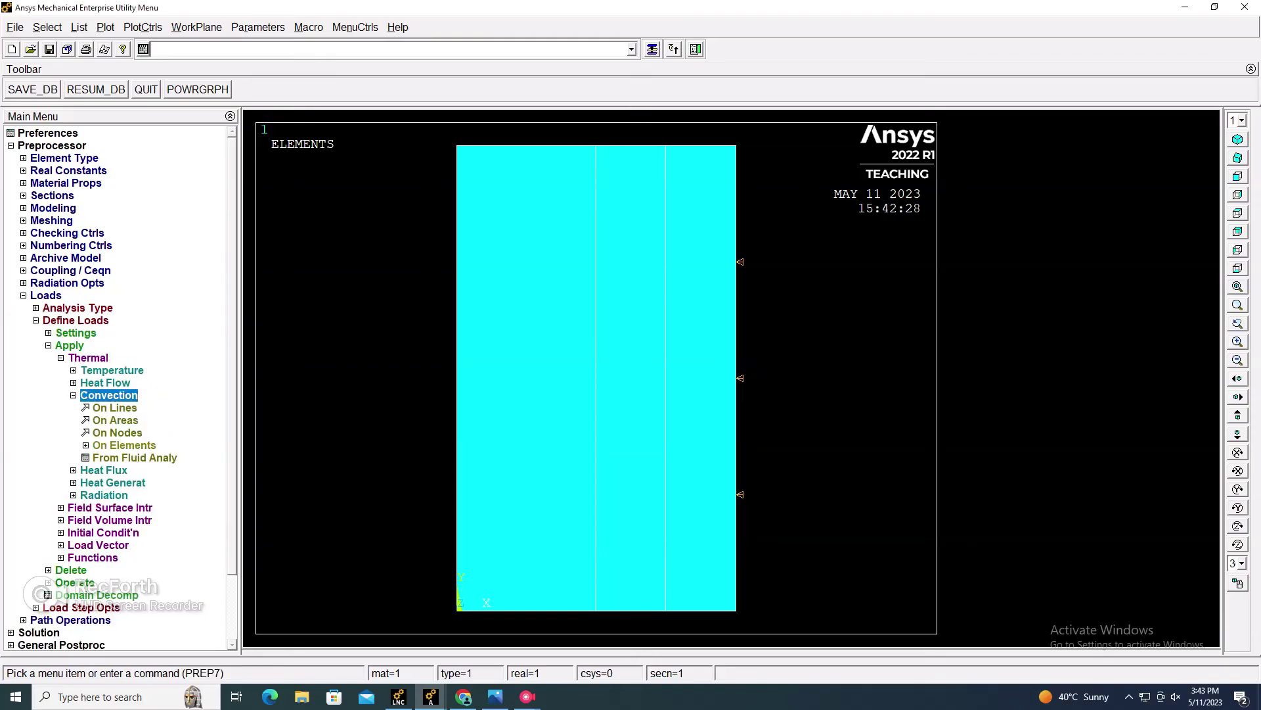
pyautogui.click(115, 408)
pyautogui.click(457, 378)
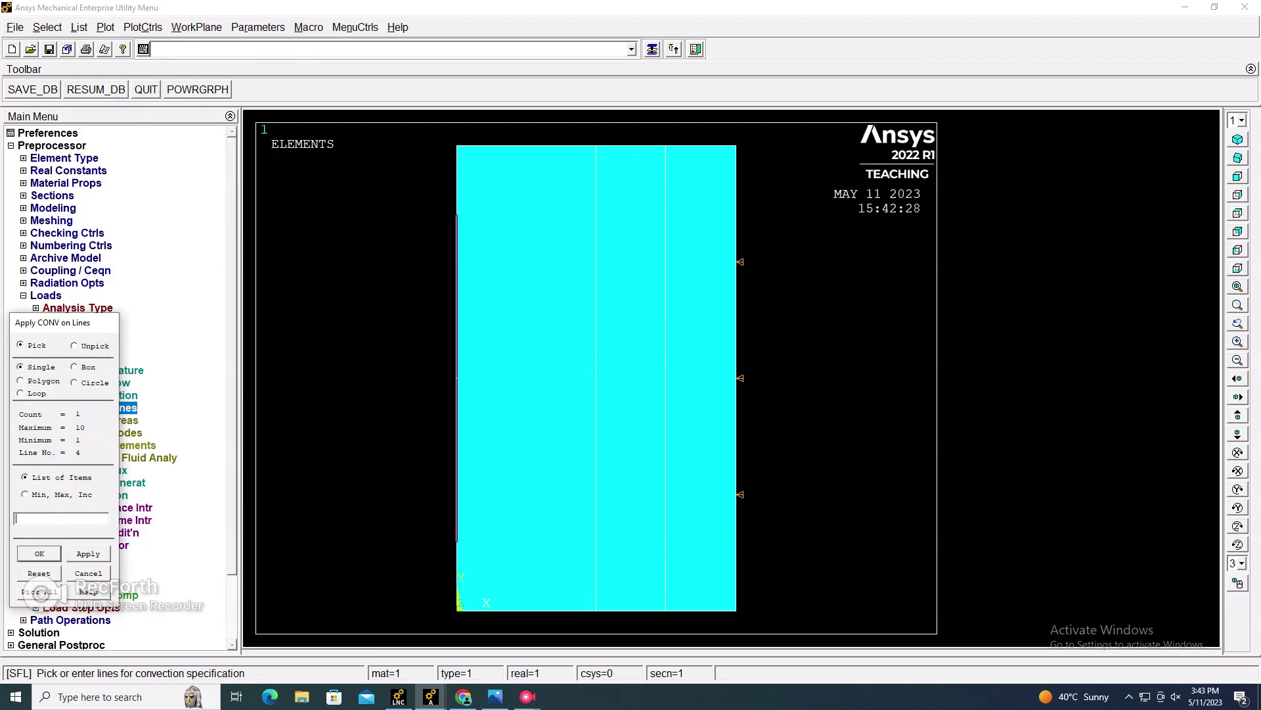
pyautogui.click(39, 553)
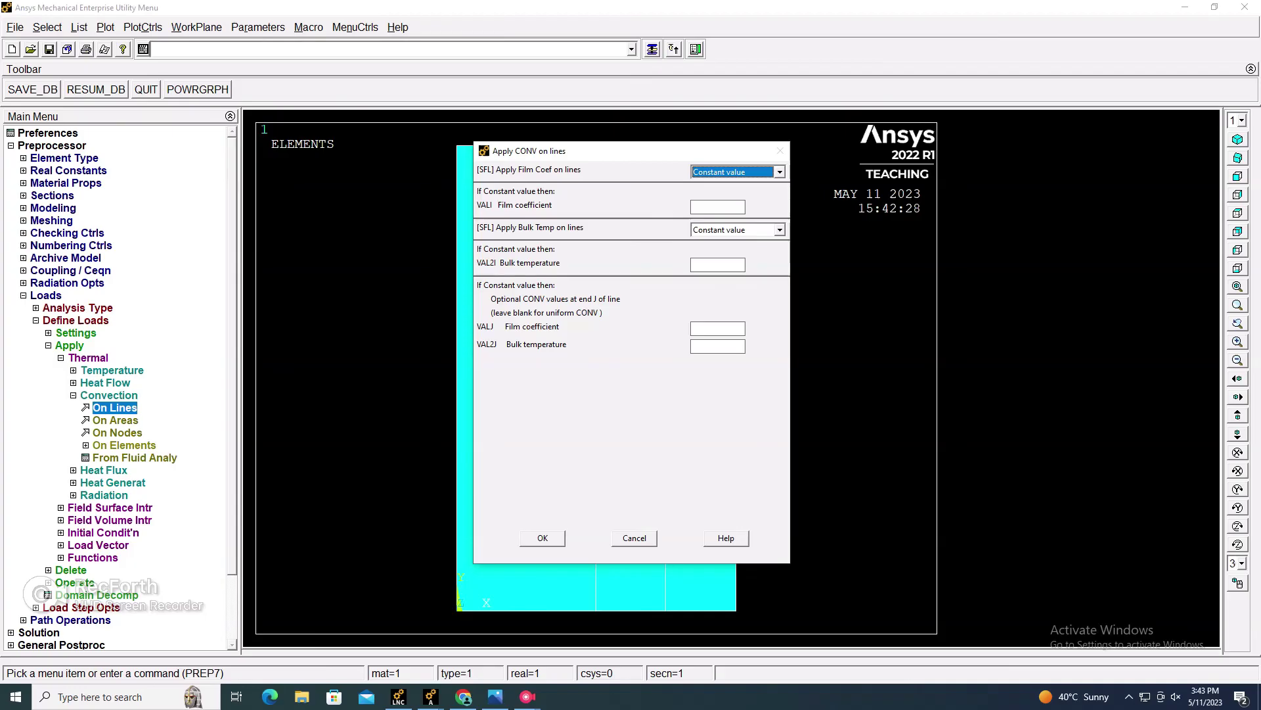
pyautogui.click(716, 207)
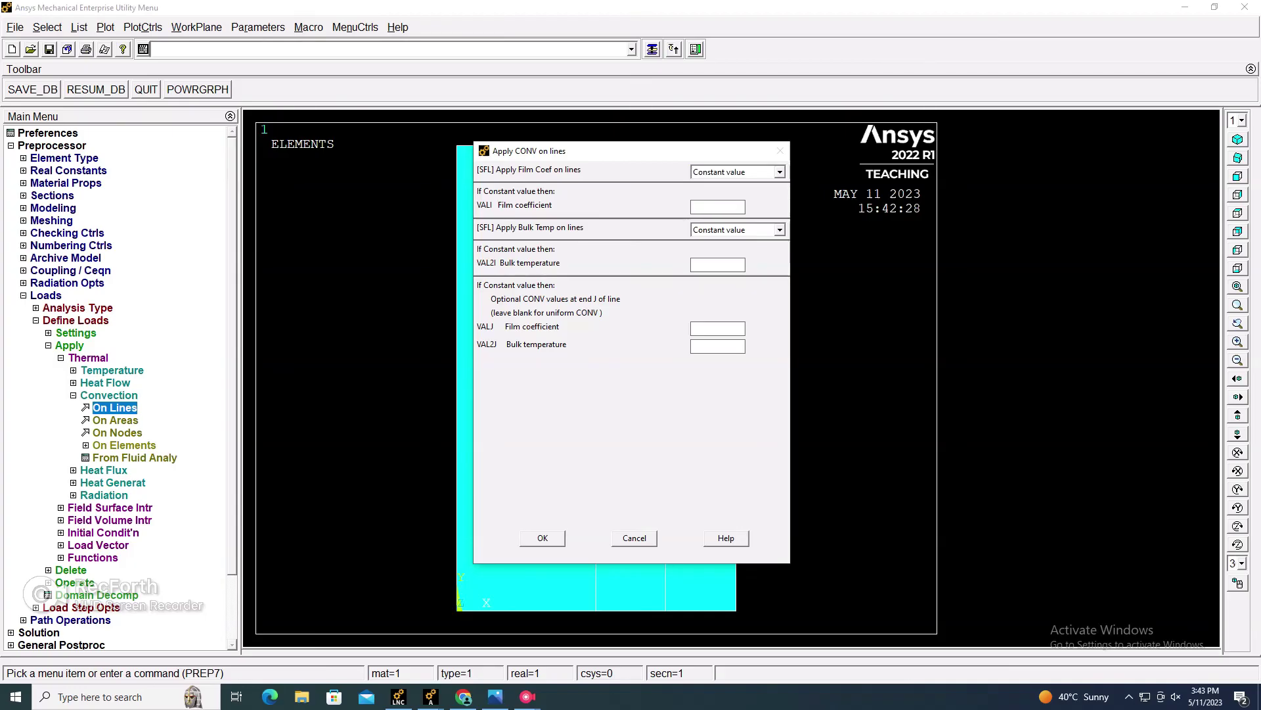
pyautogui.write('25')
pyautogui.write('800')
pyautogui.click(543, 538)
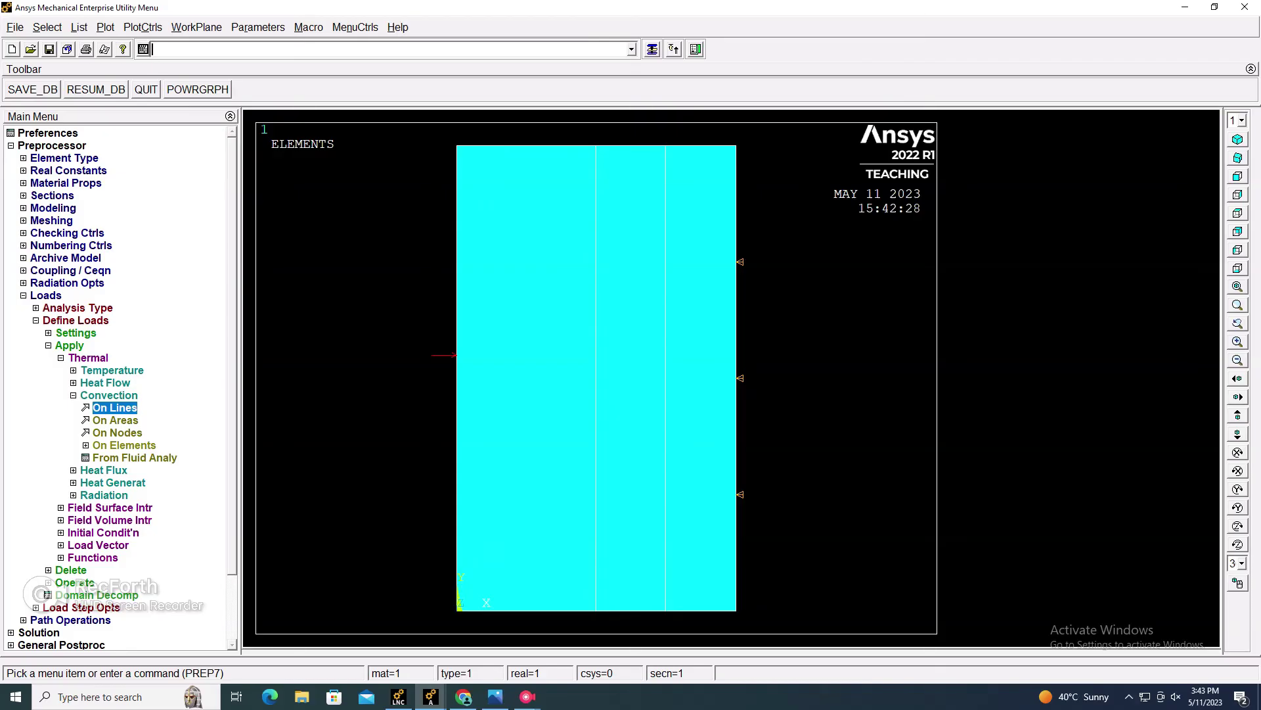
# Step: Solve the current load step and dismiss the solution note and status listing
pyautogui.click(38, 296)
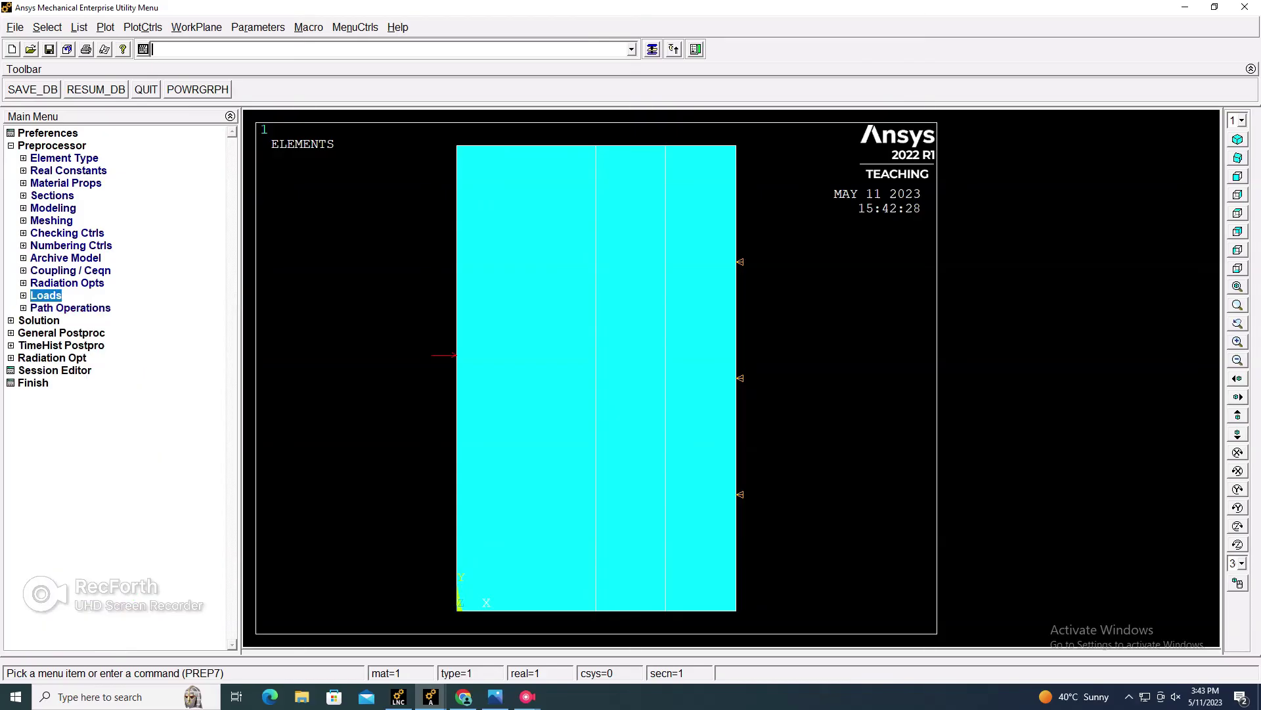
pyautogui.click(39, 321)
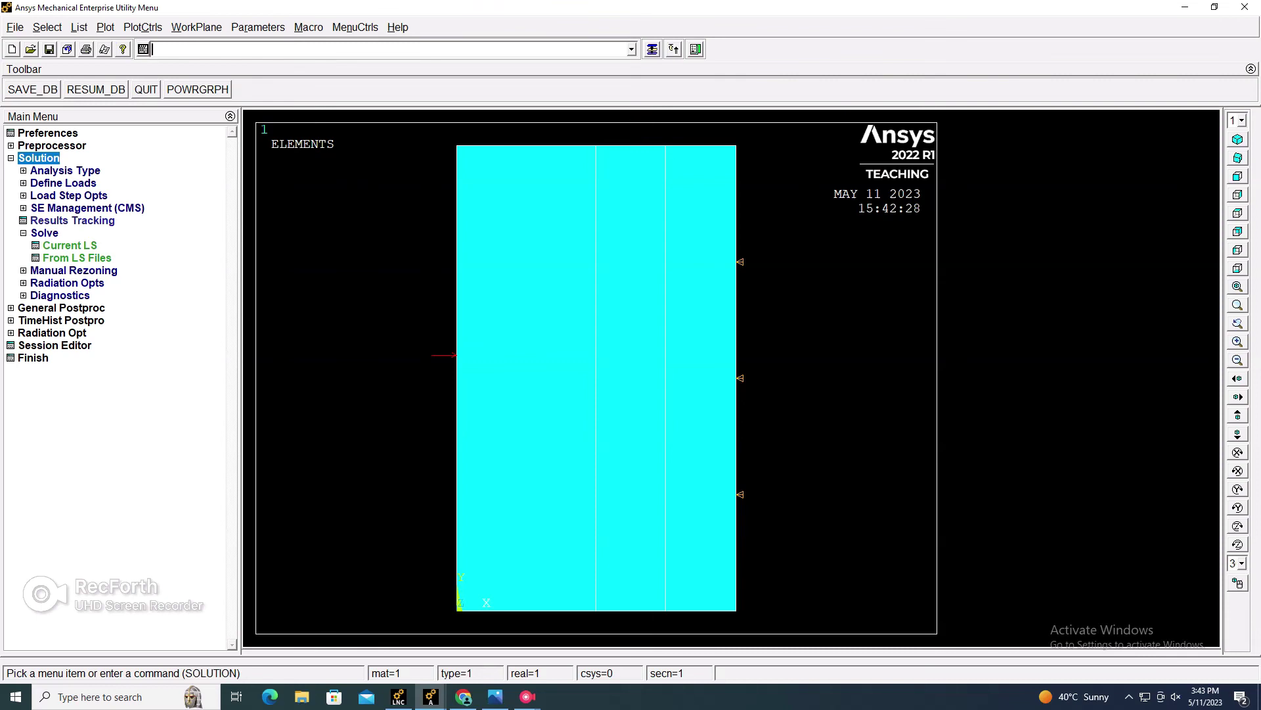
pyautogui.click(70, 246)
pyautogui.press('Return')
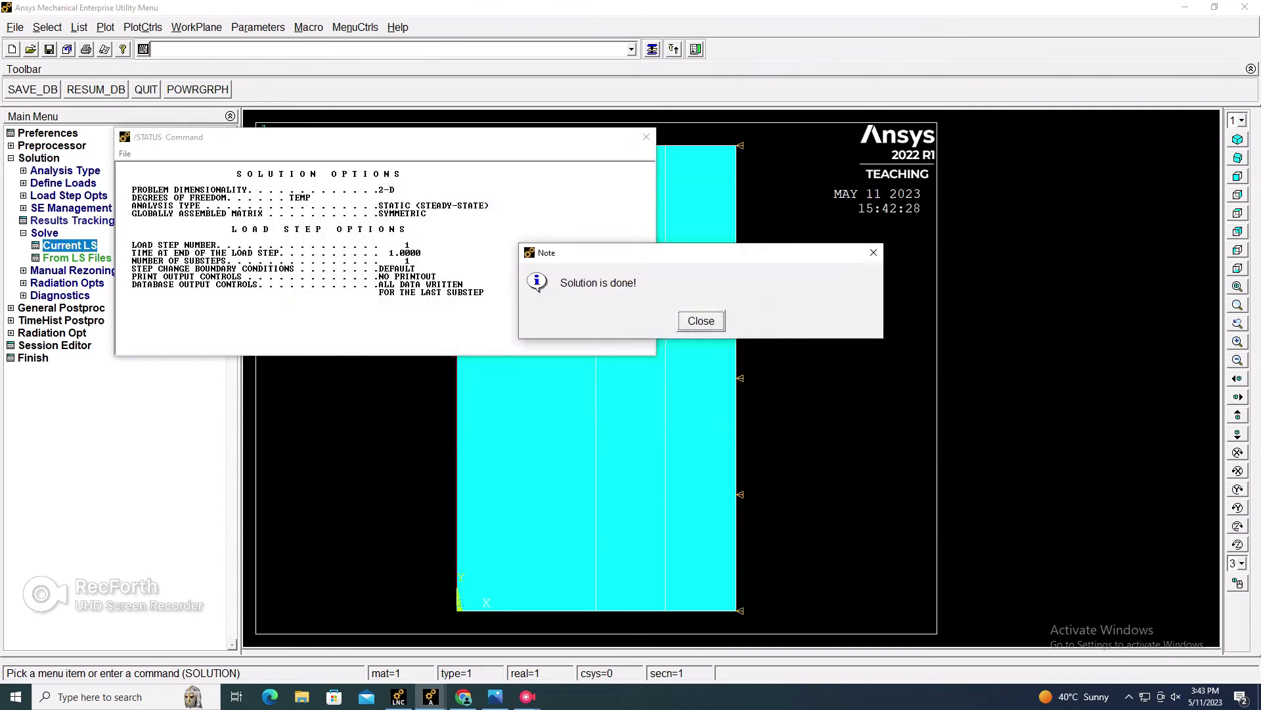
pyautogui.press('Return')
pyautogui.click(646, 137)
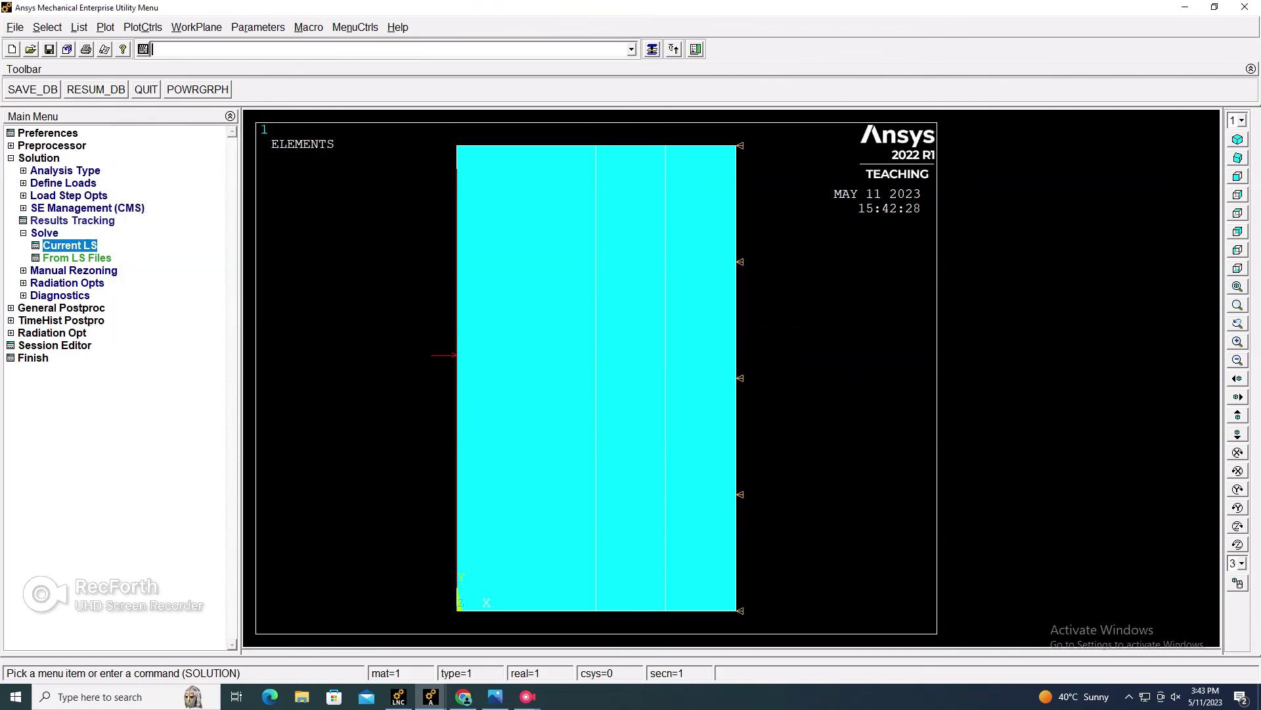
# Step: Plot the nodal temperature as a contour of the DOF solution, with deformed shape only
pyautogui.click(39, 158)
pyautogui.click(58, 171)
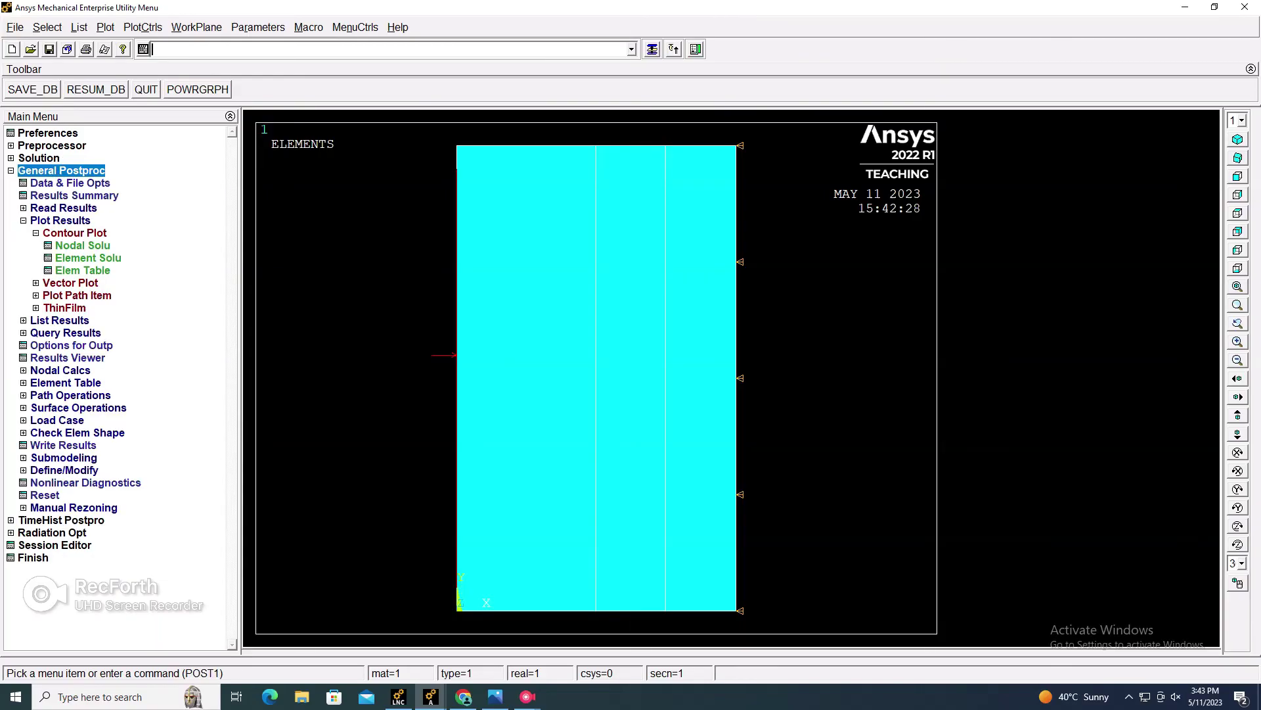
pyautogui.click(83, 245)
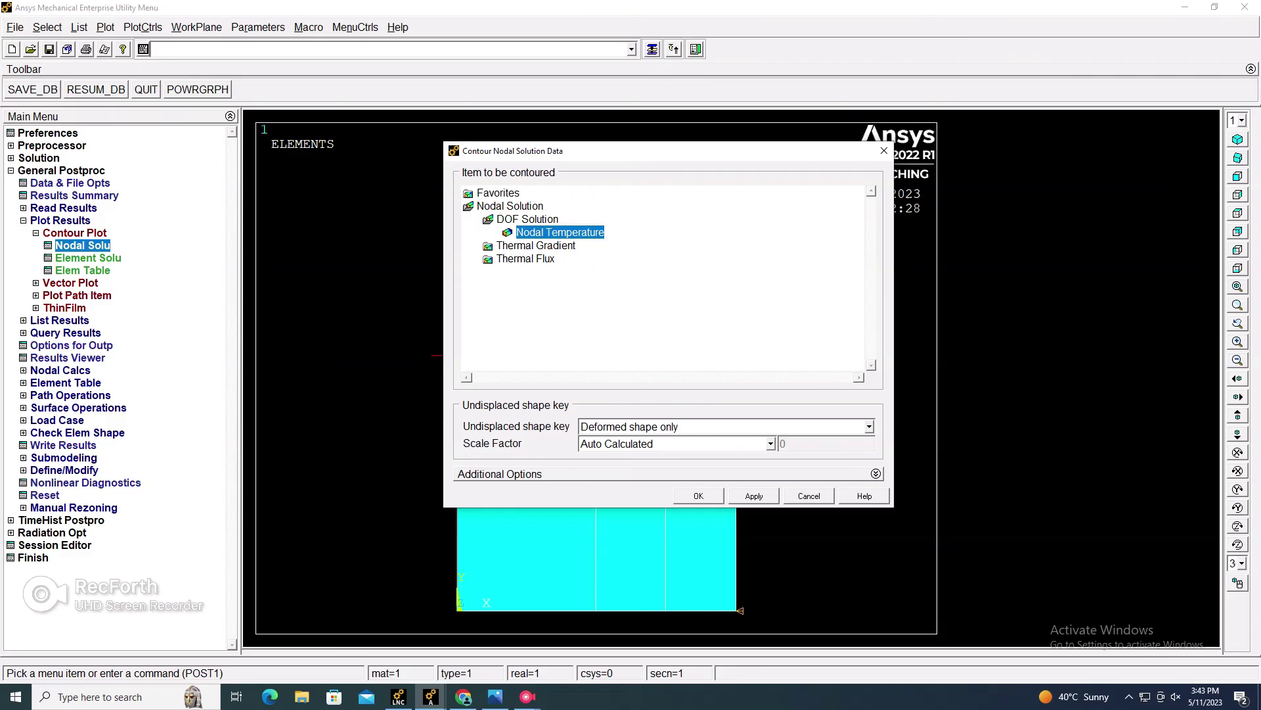
pyautogui.click(698, 496)
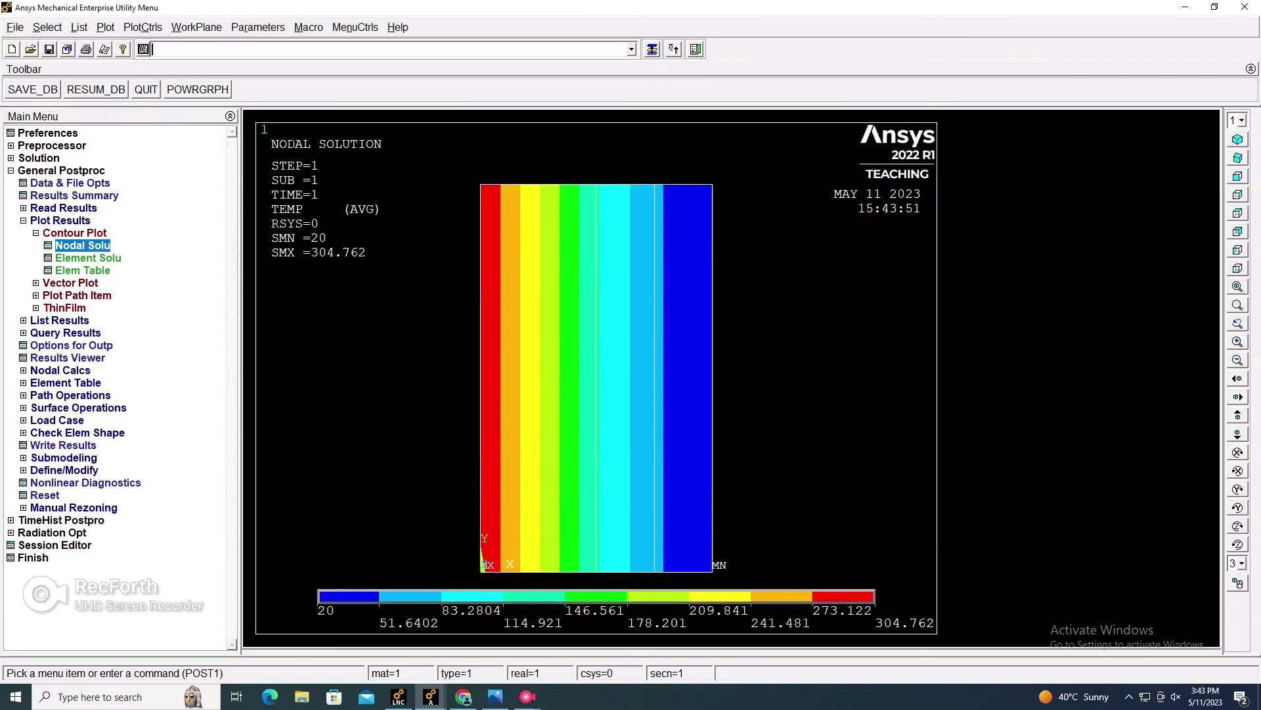